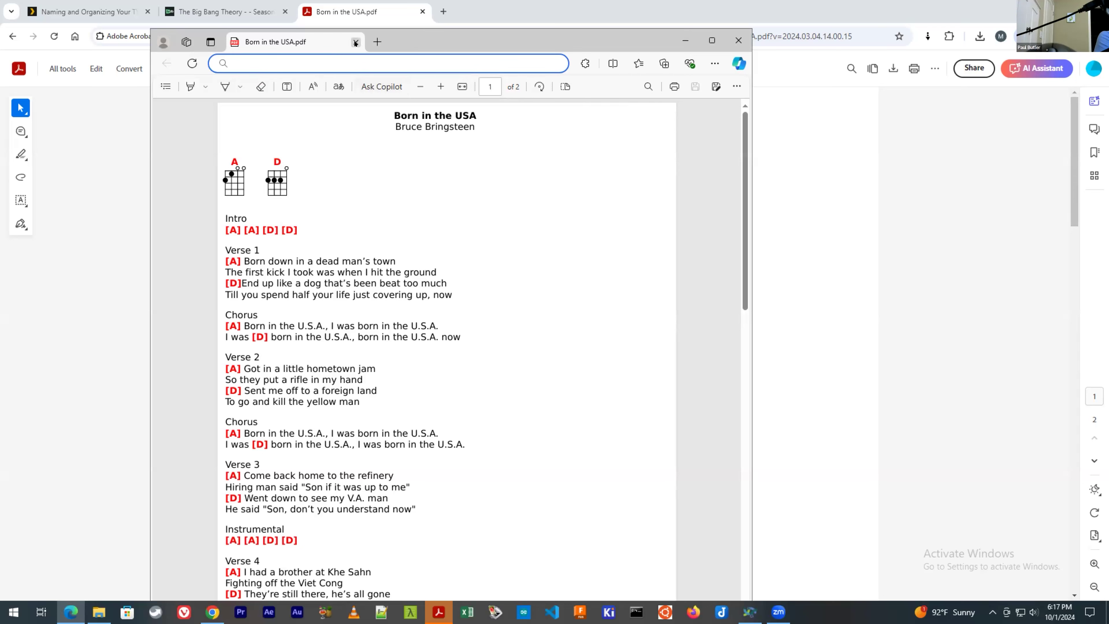
- Close the Born in the USA PDF in Microsoft Edge and run a Windows web search for adobe acrobat reader
click(356, 41)
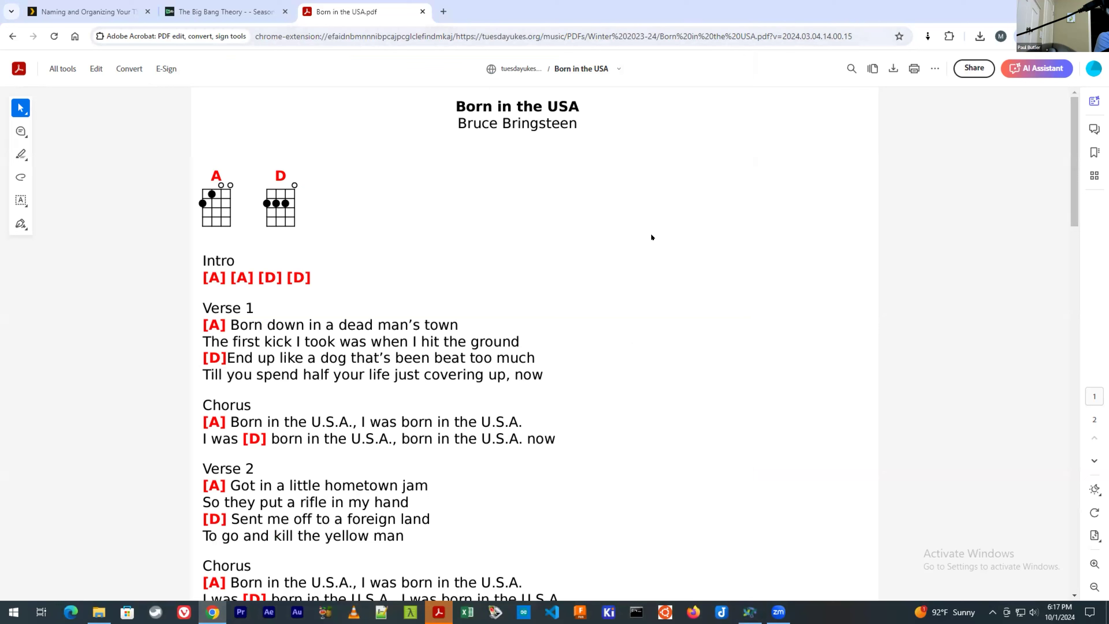
right_click(20, 608)
click(65, 535)
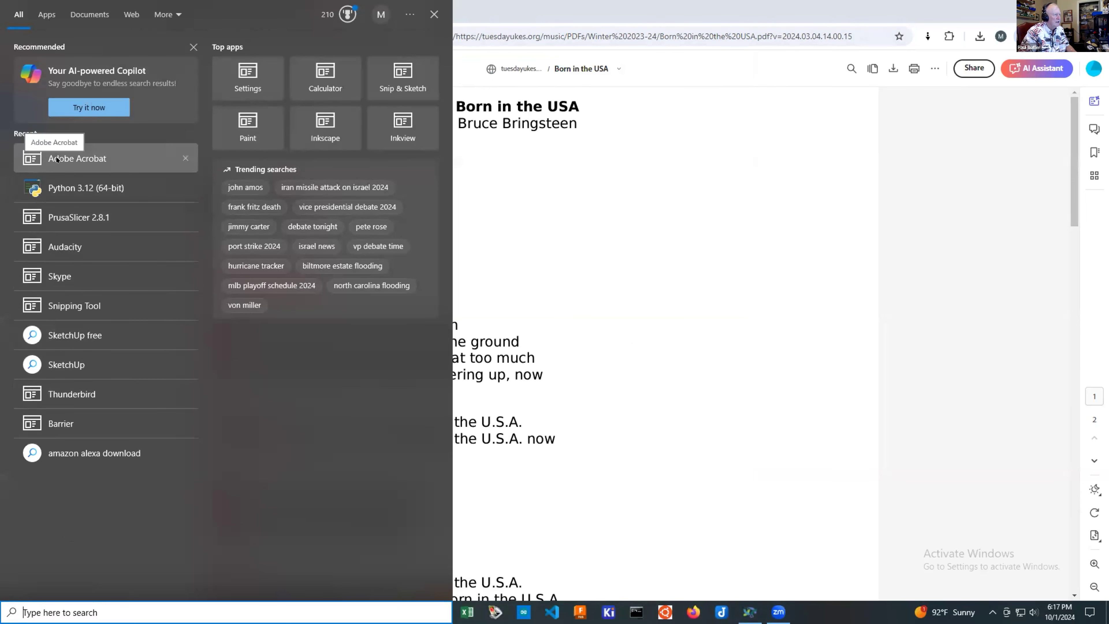
text(adb)
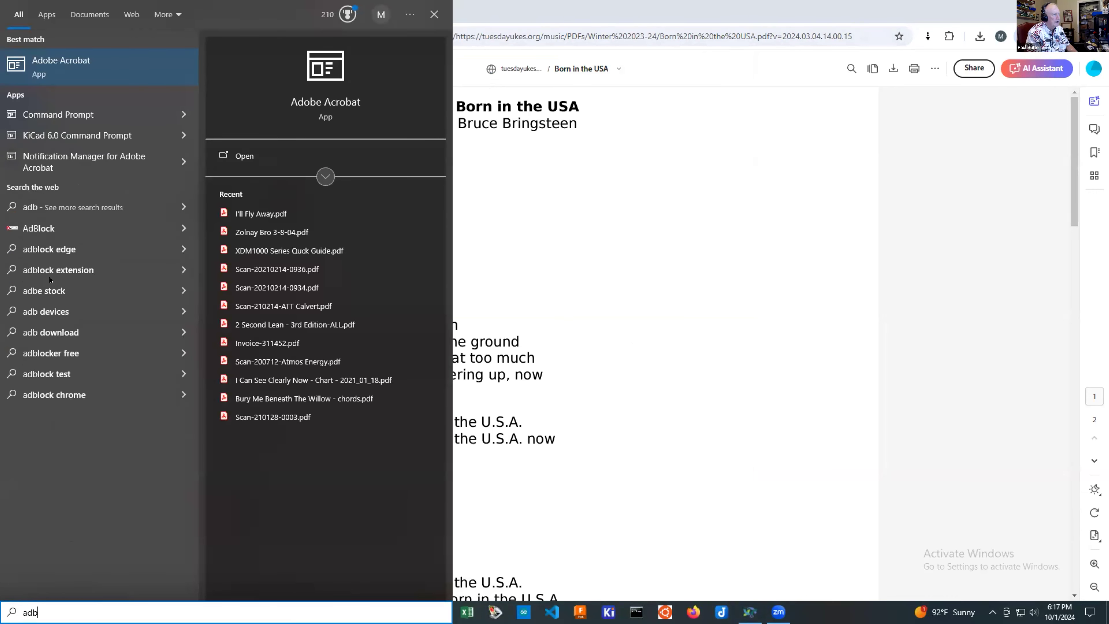
text(oe)
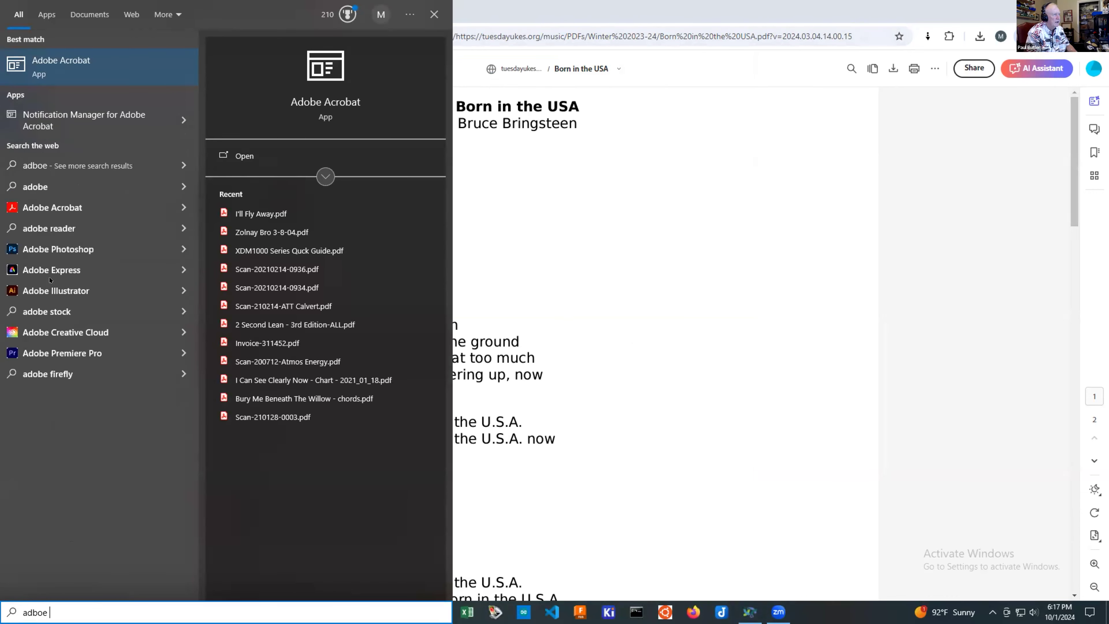
text( acrobat reader)
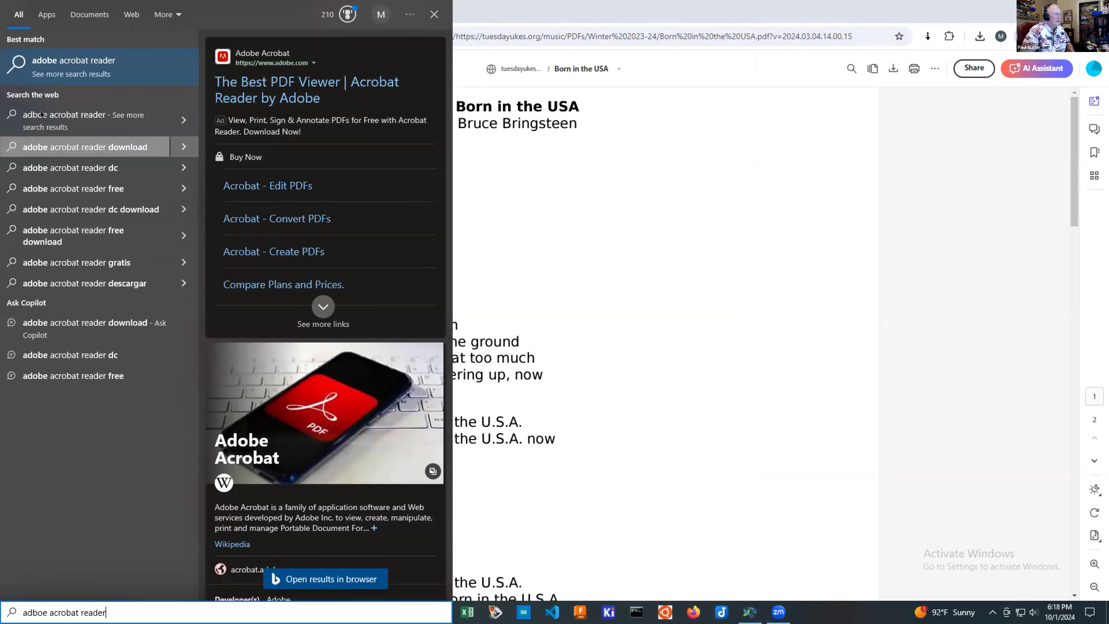
key(Return)
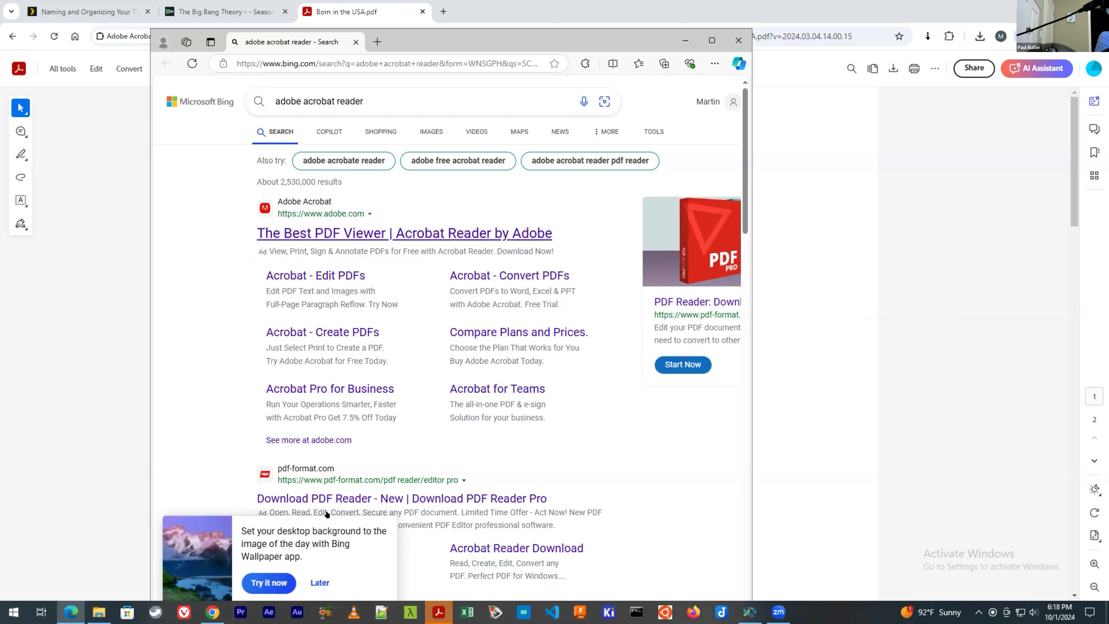
- Look through Adobe's Acrobat page from the search results for a free Reader download, and close that browser window
click(345, 233)
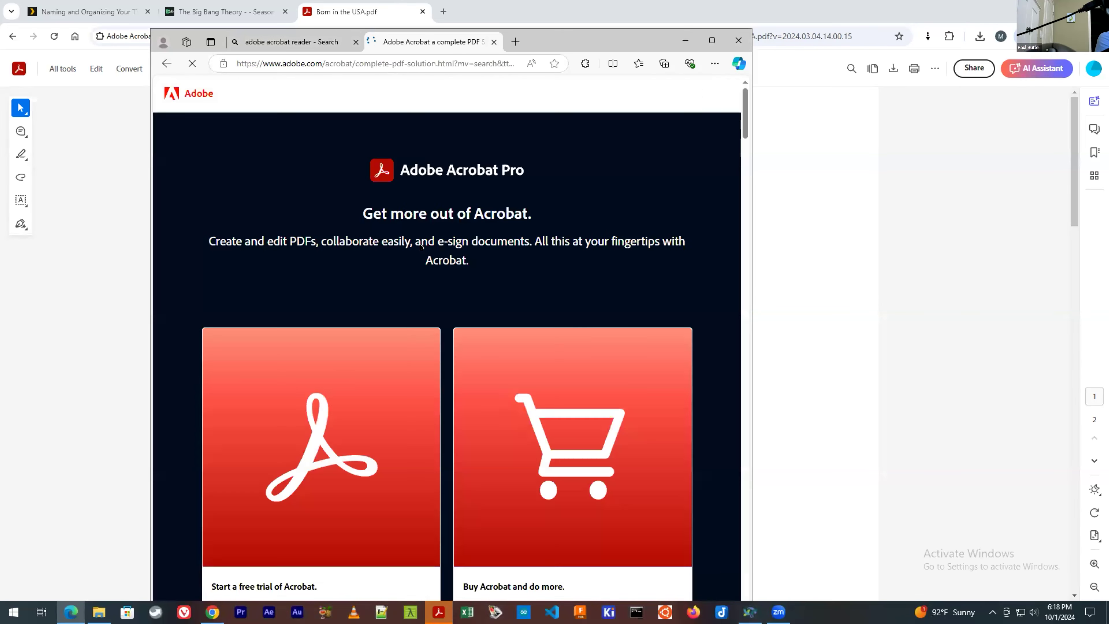
scroll(422, 254, down, 4)
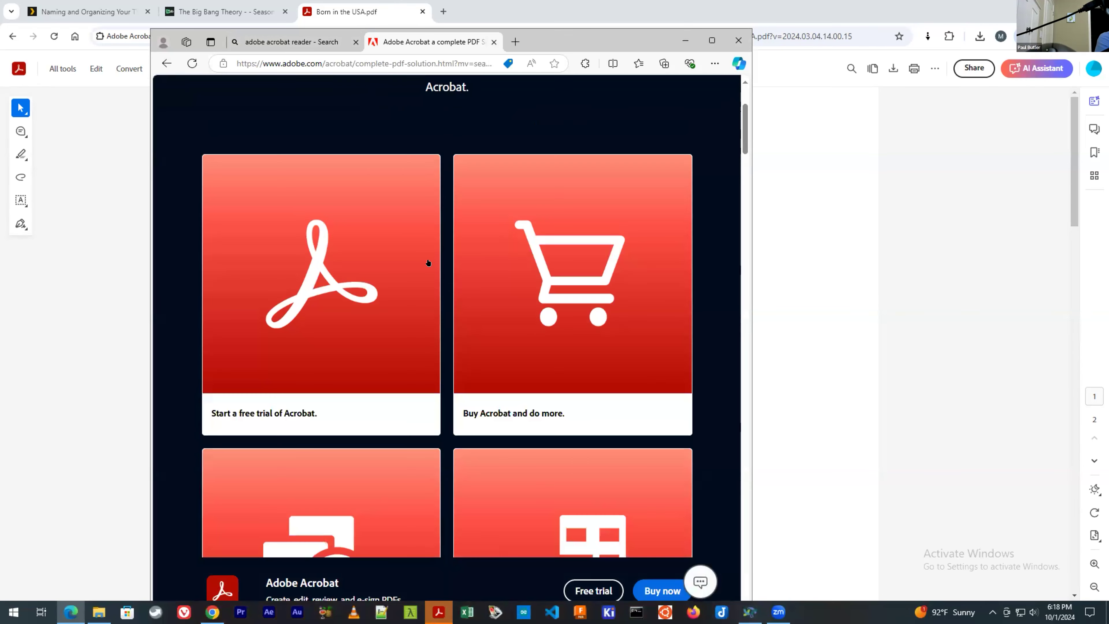
scroll(428, 263, up, 1)
scroll(428, 263, up, 2)
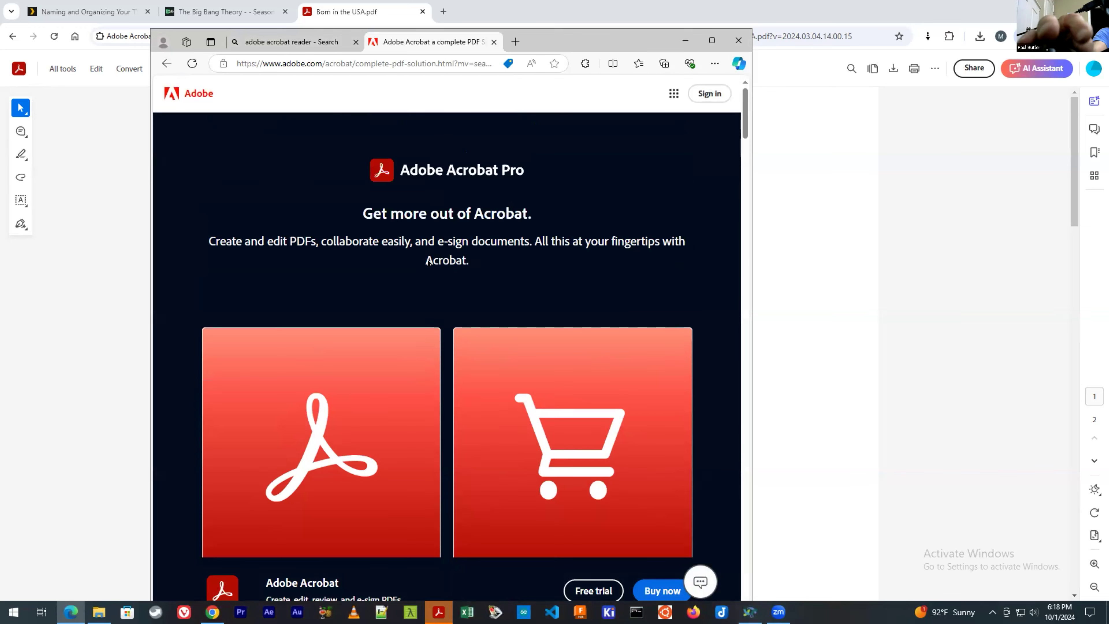
scroll(428, 263, down, 8)
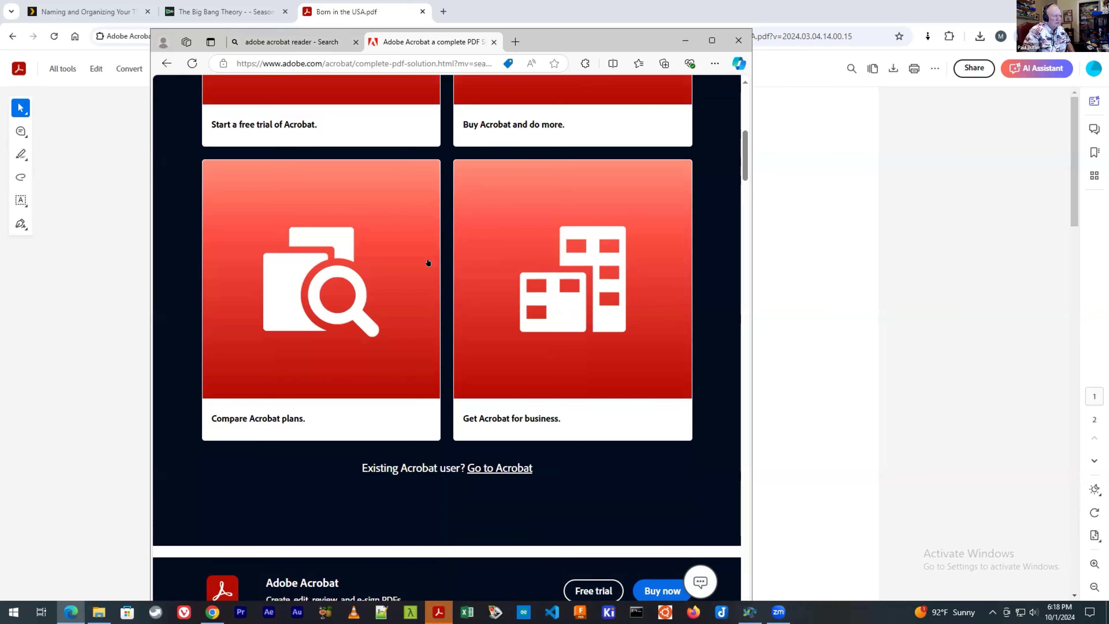
scroll(428, 263, down, 3)
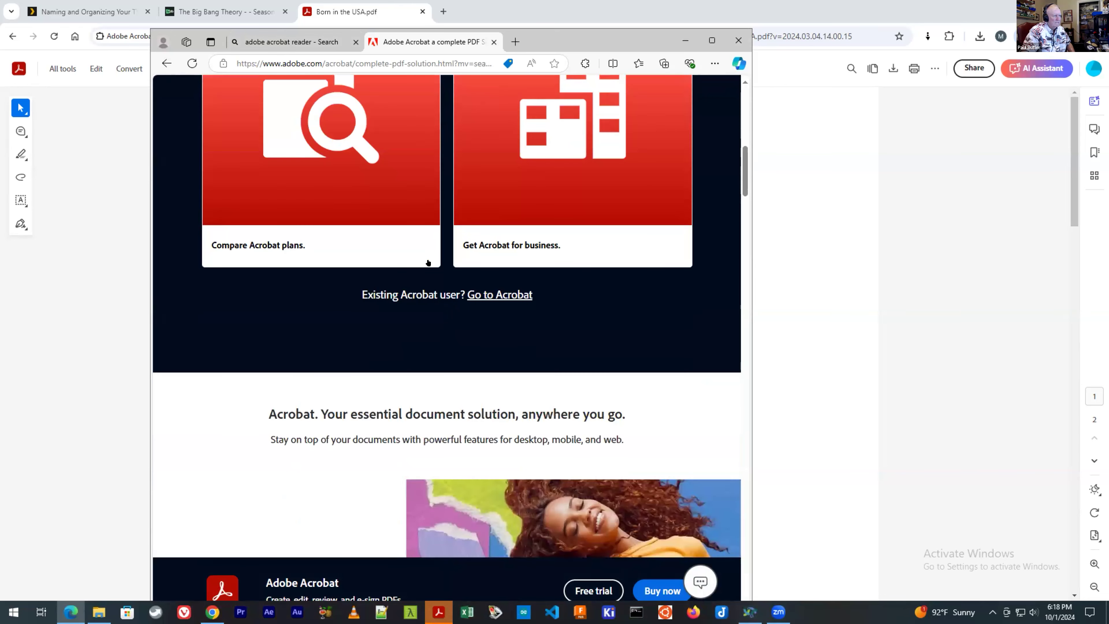
scroll(428, 262, down, 3)
scroll(423, 255, down, 4)
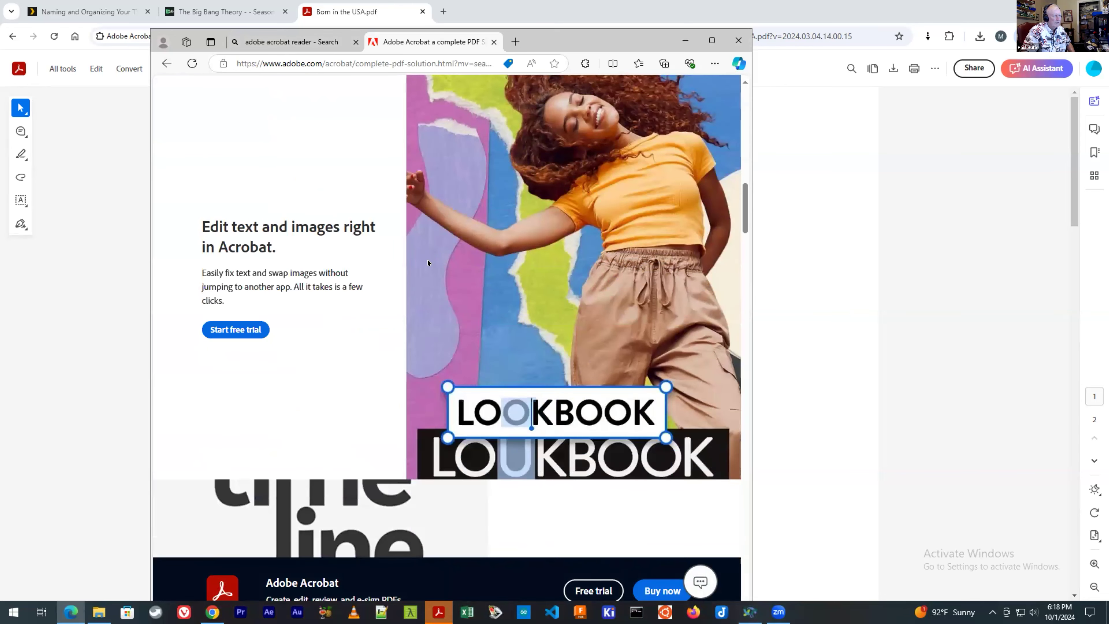
scroll(428, 262, down, 10)
scroll(427, 260, down, 5)
scroll(427, 262, down, 10)
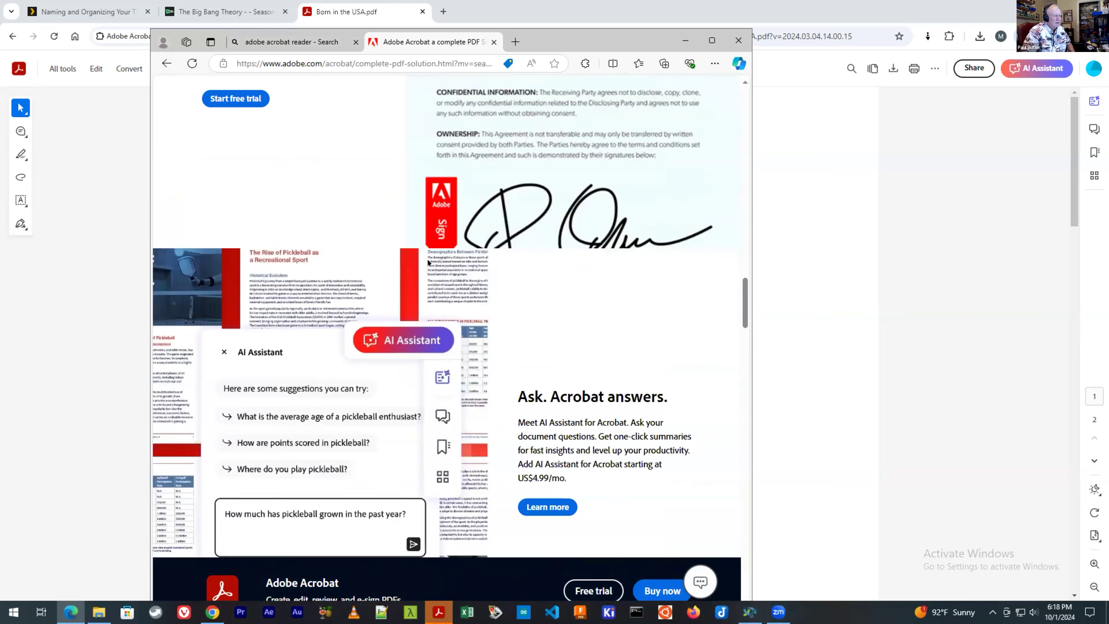
scroll(428, 262, down, 2)
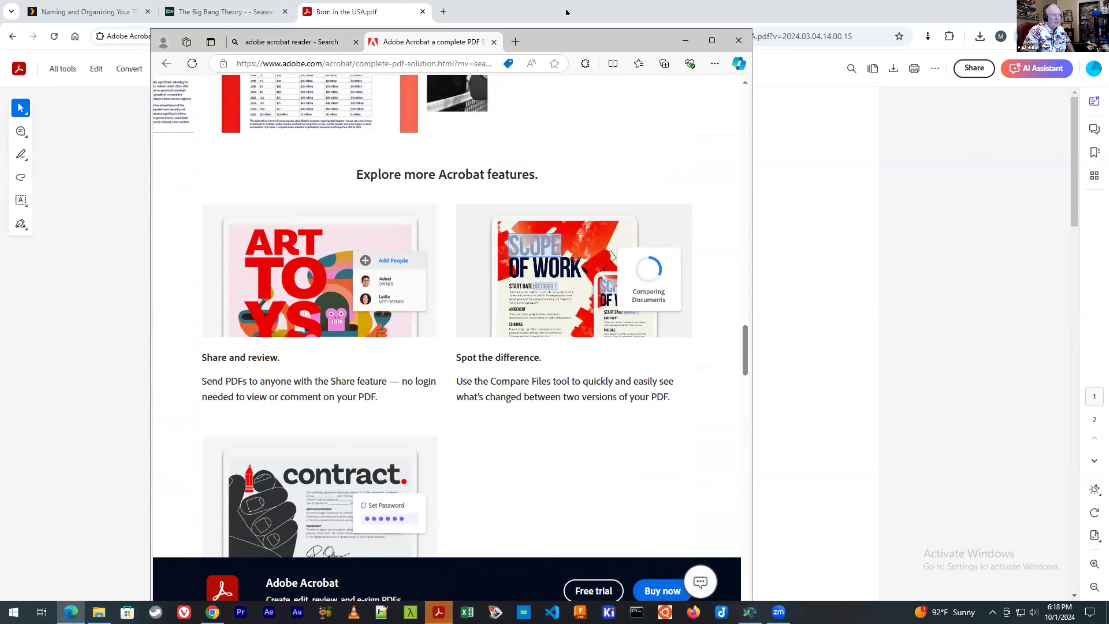
drag(574, 40, 577, 11)
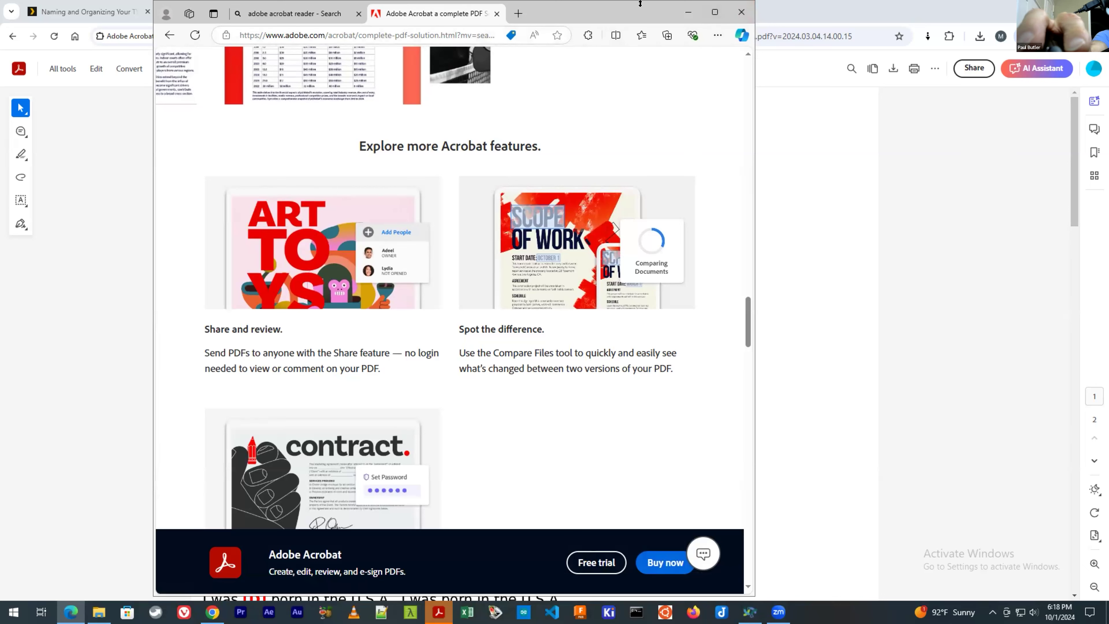
click(741, 11)
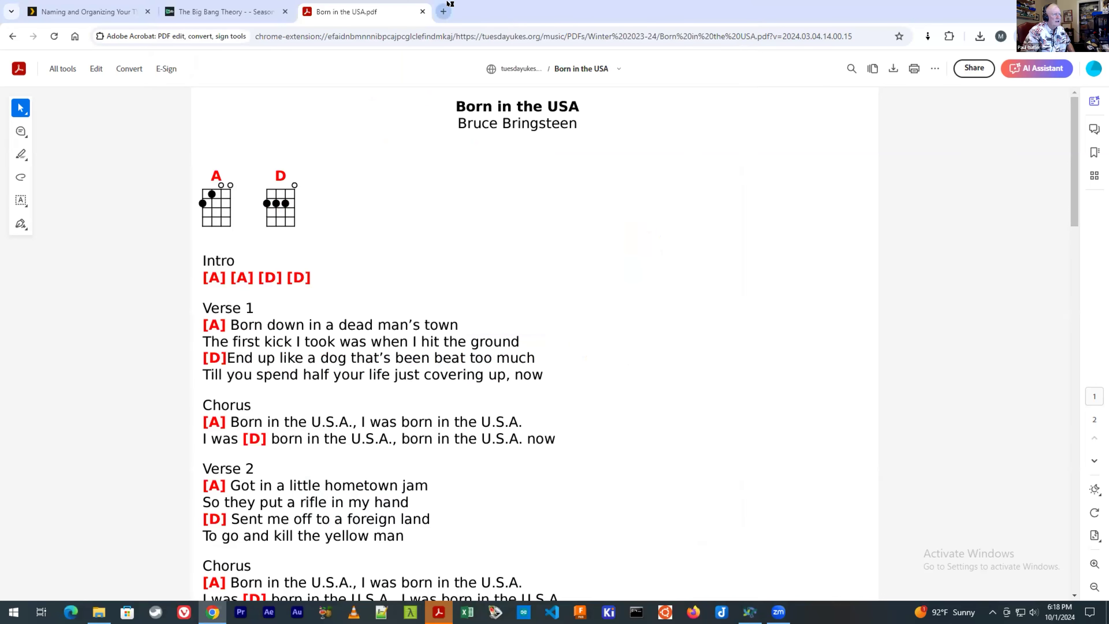
- Search Google for "download adobe acrobat reader" in a new Chrome tab
click(442, 12)
click(423, 35)
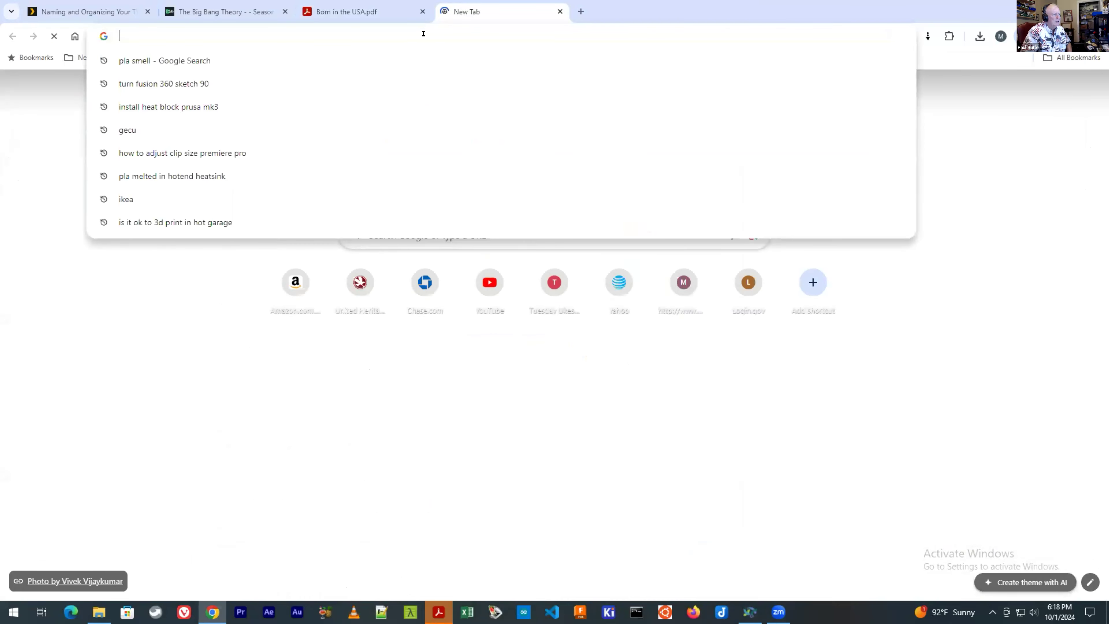
text(u)
key(BackSpace)
key(BackSpace)
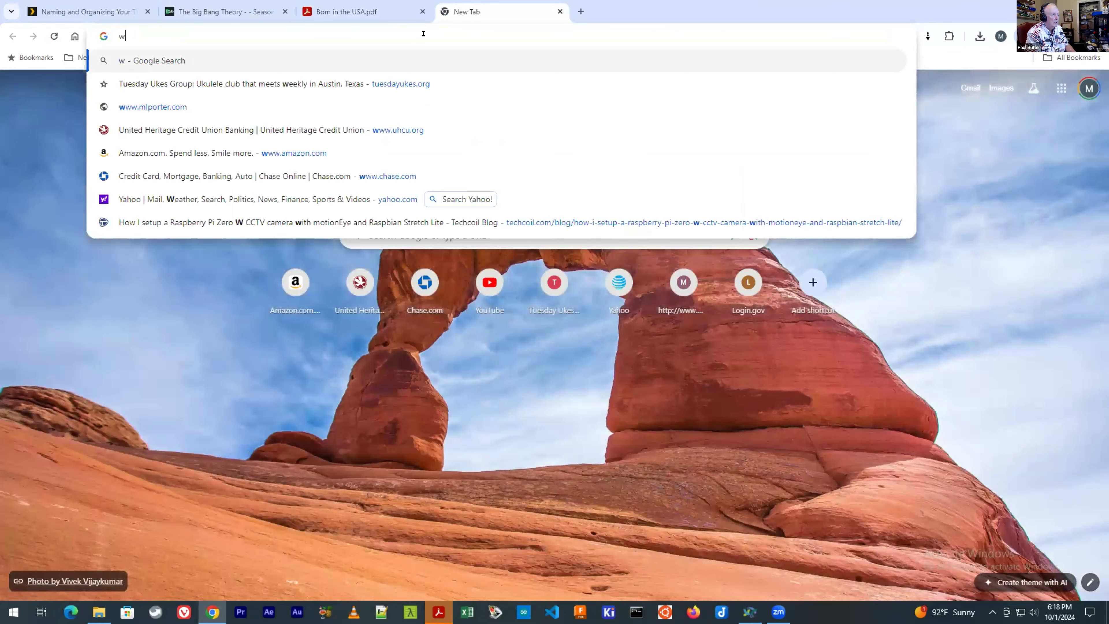
text(downl)
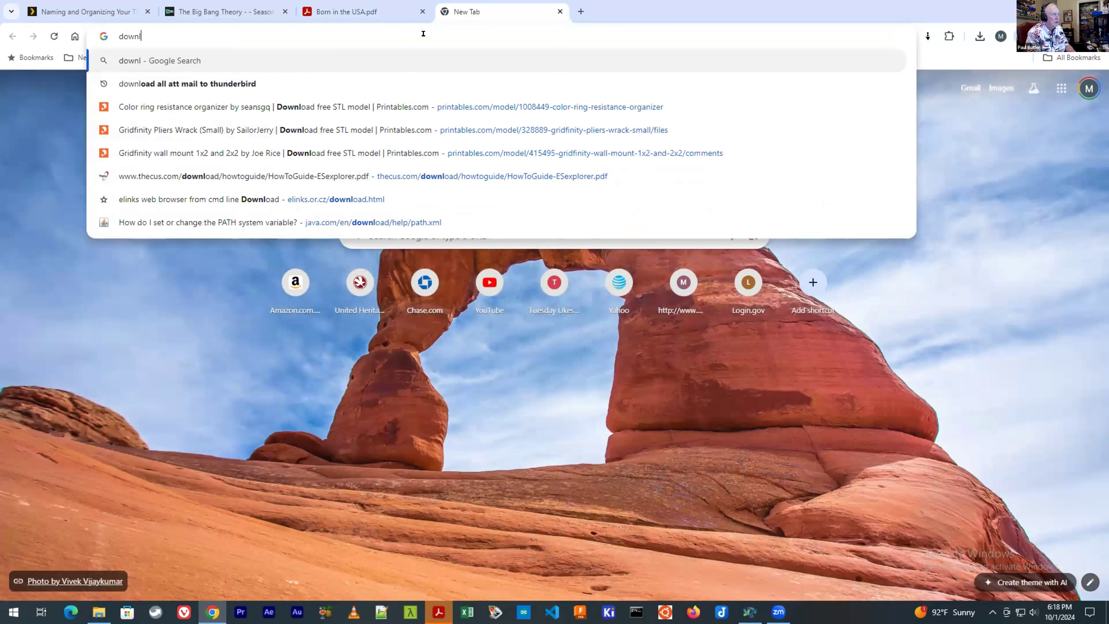
text(oad ado)
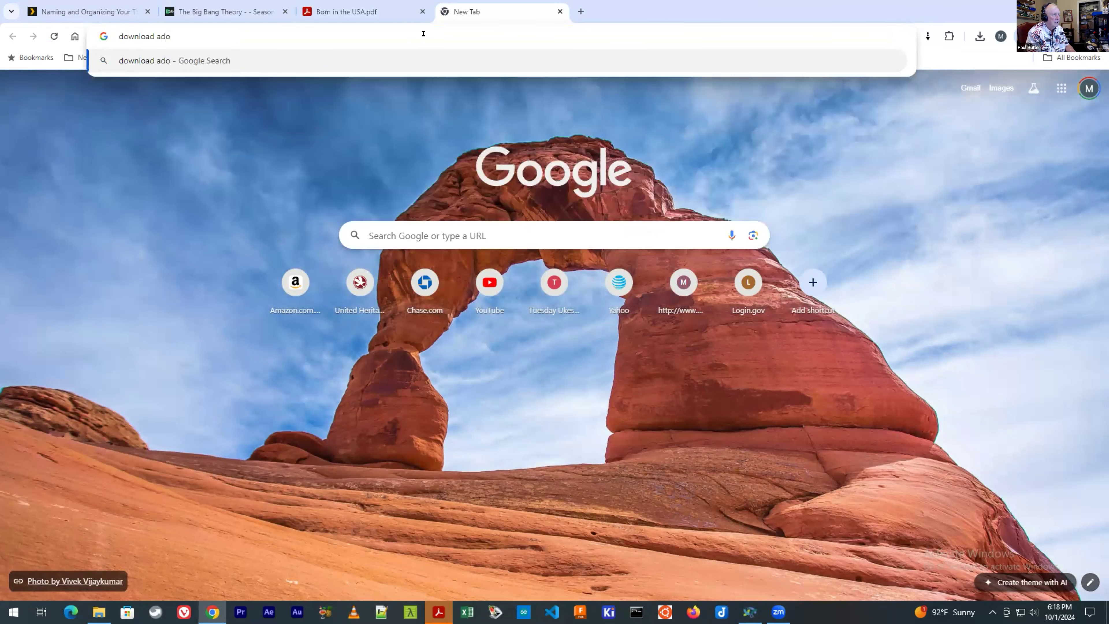
text(be acrobat reader)
key(Return)
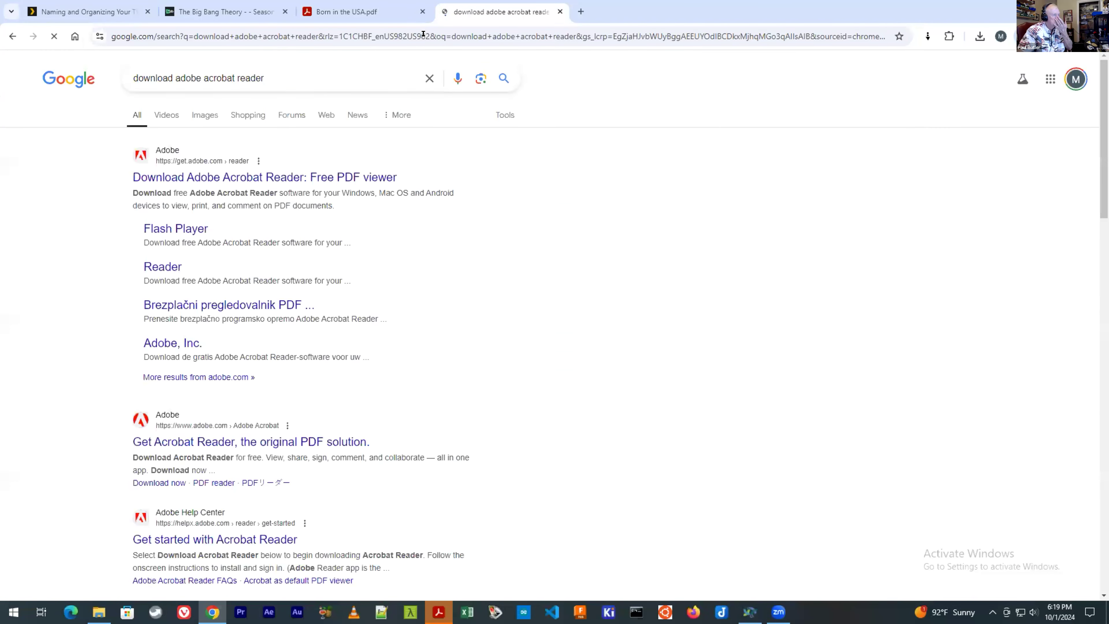
- Download Acrobat Reader from Adobe's official page and save Reader_en_install.exe in the Downloads folder
click(216, 178)
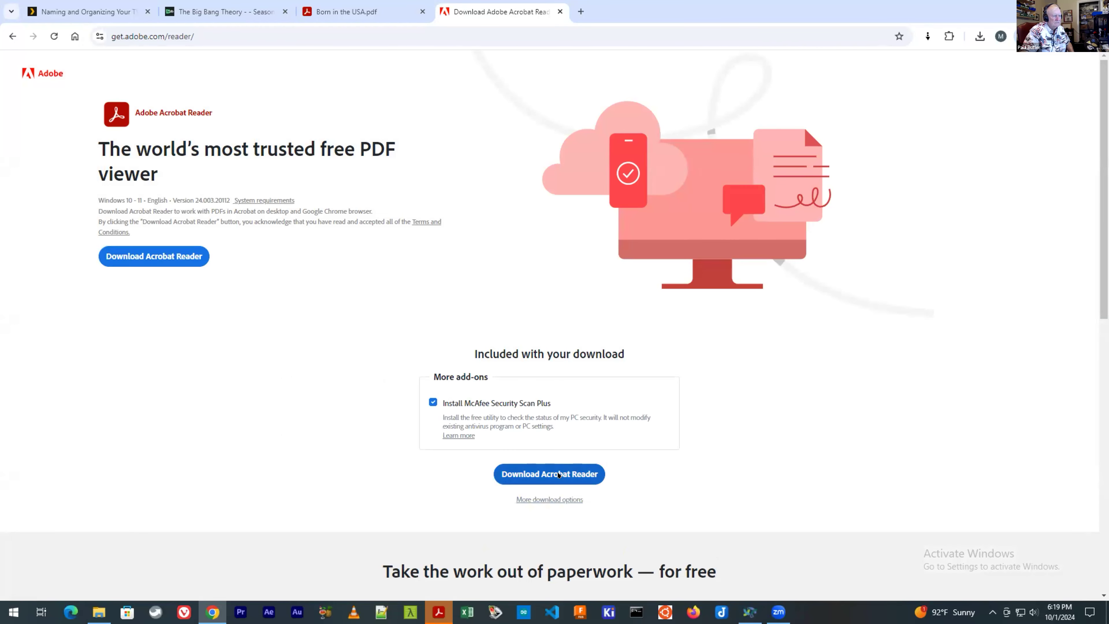
click(551, 476)
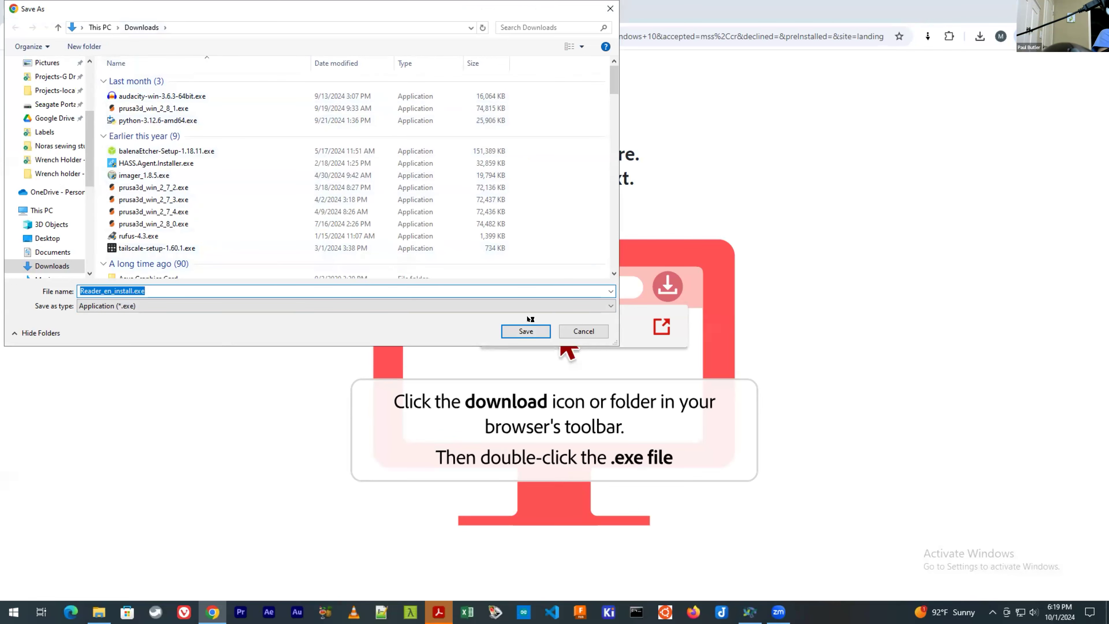
click(521, 330)
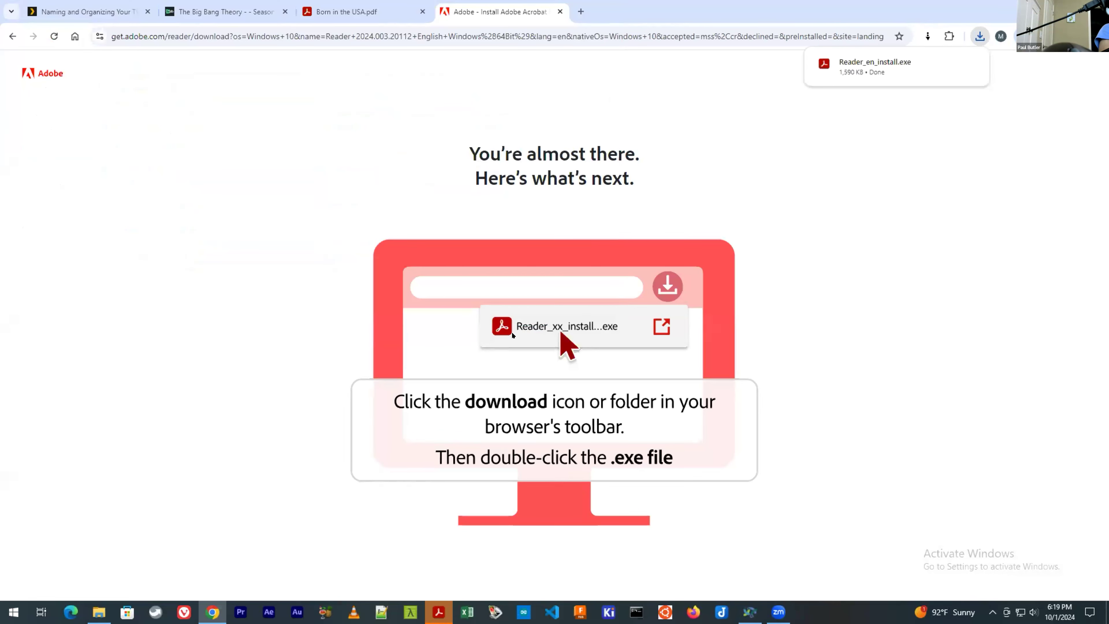
- Show the downloaded installer in its folder, run Reader_en_install.exe and see the Adobe Acrobat Reader installer through
mouse_move(863, 52)
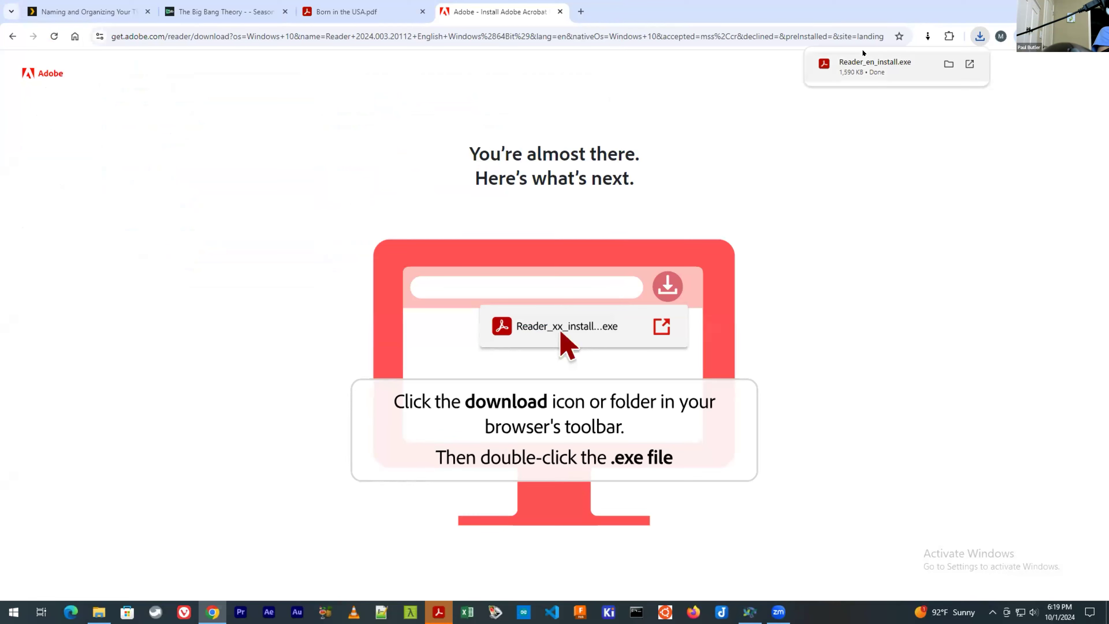
right_click(889, 66)
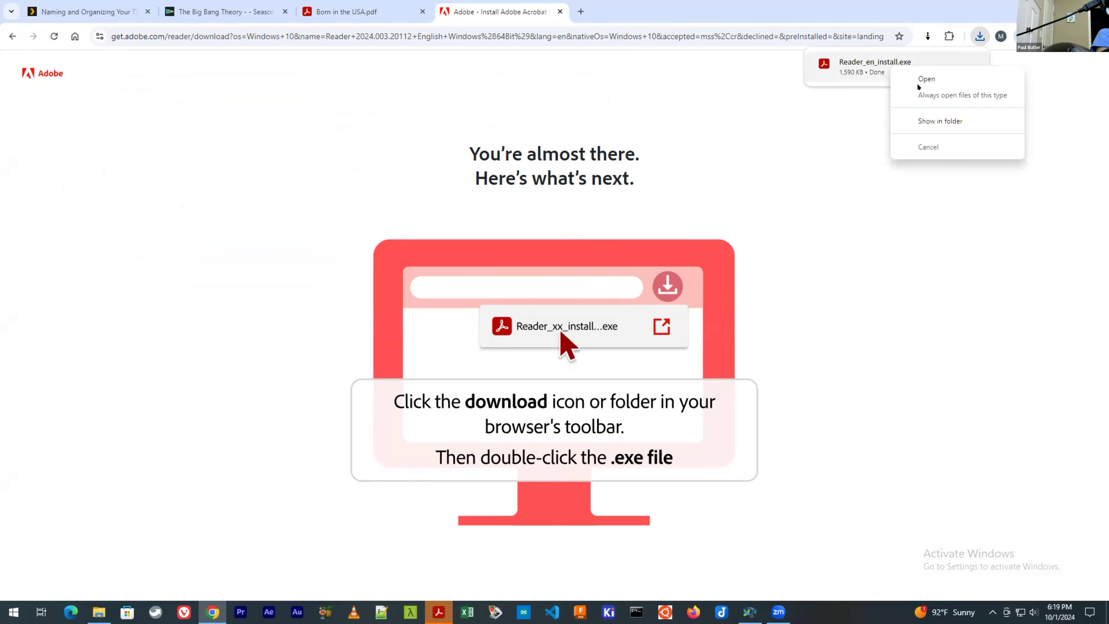
click(935, 124)
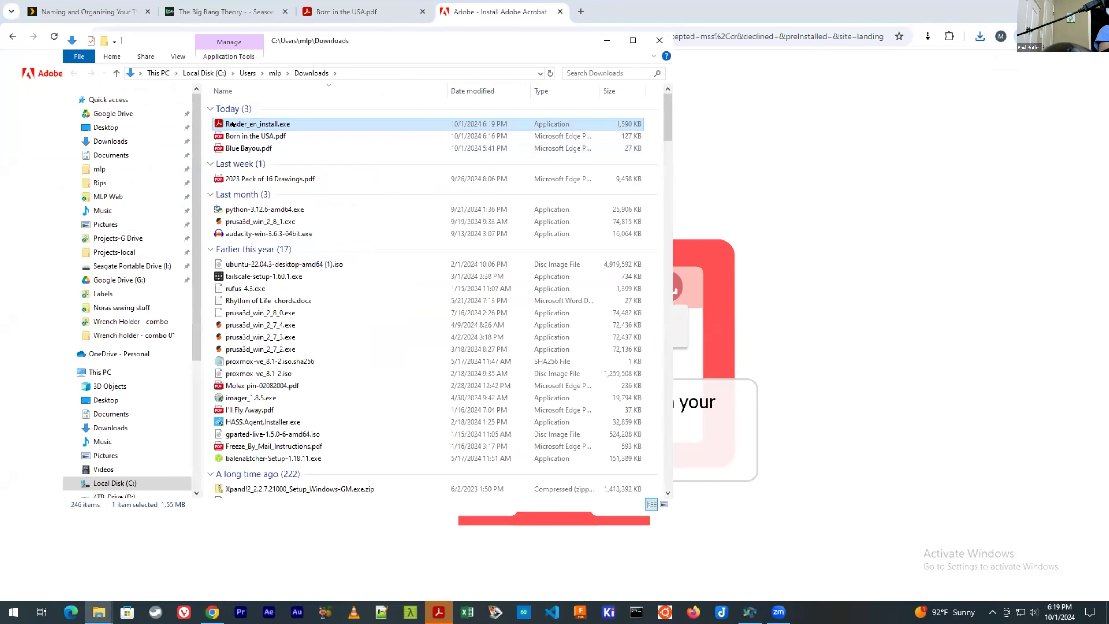
double_click(233, 124)
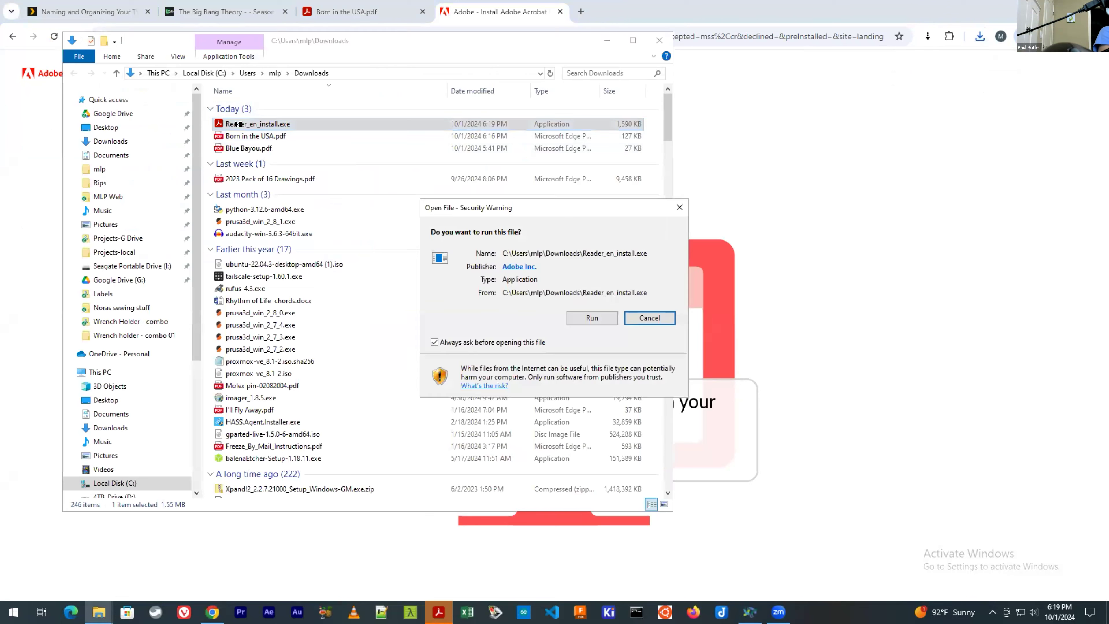
click(588, 319)
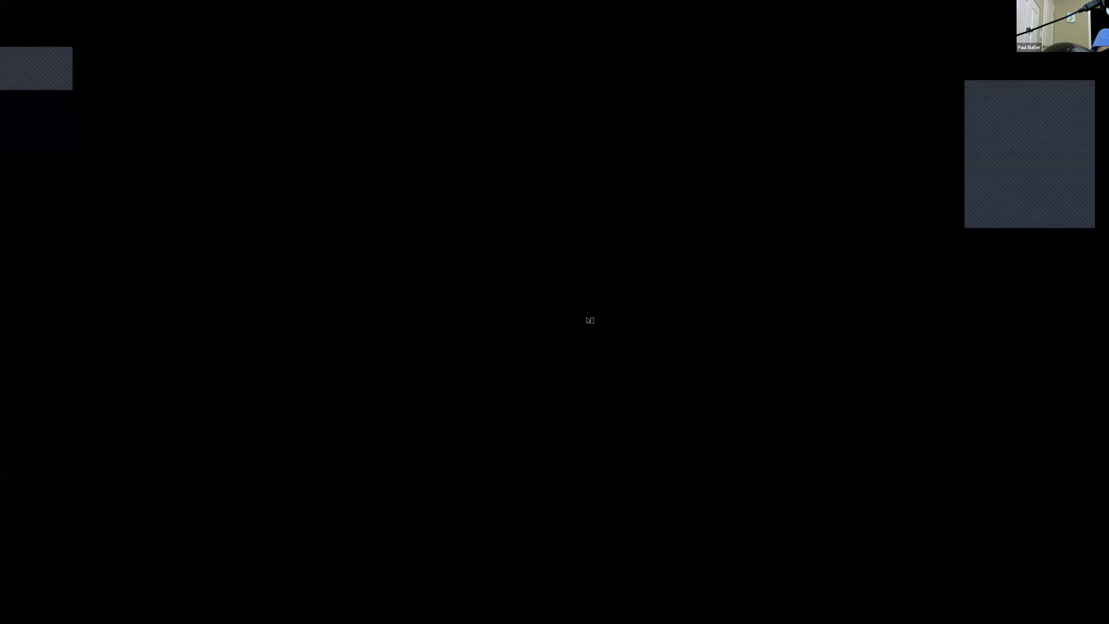
click(692, 403)
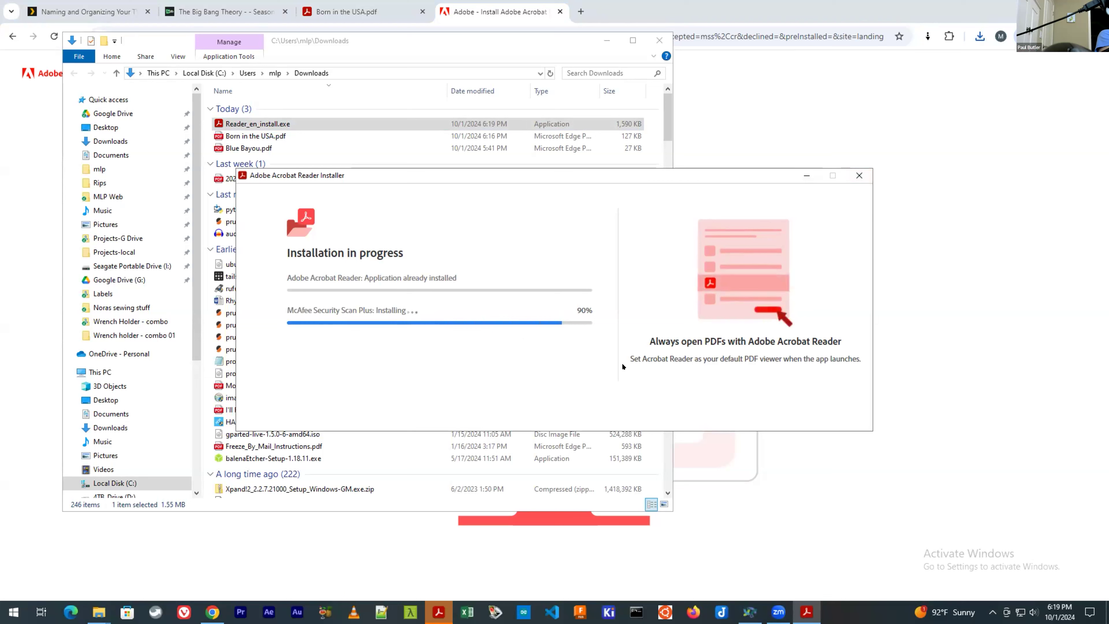
click(860, 176)
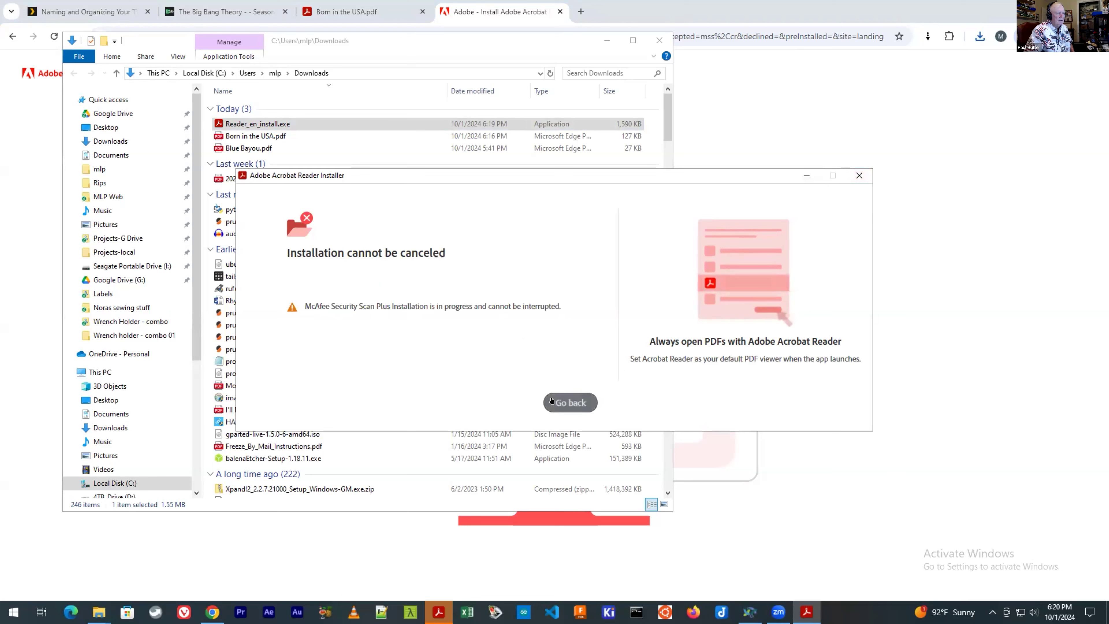
click(570, 403)
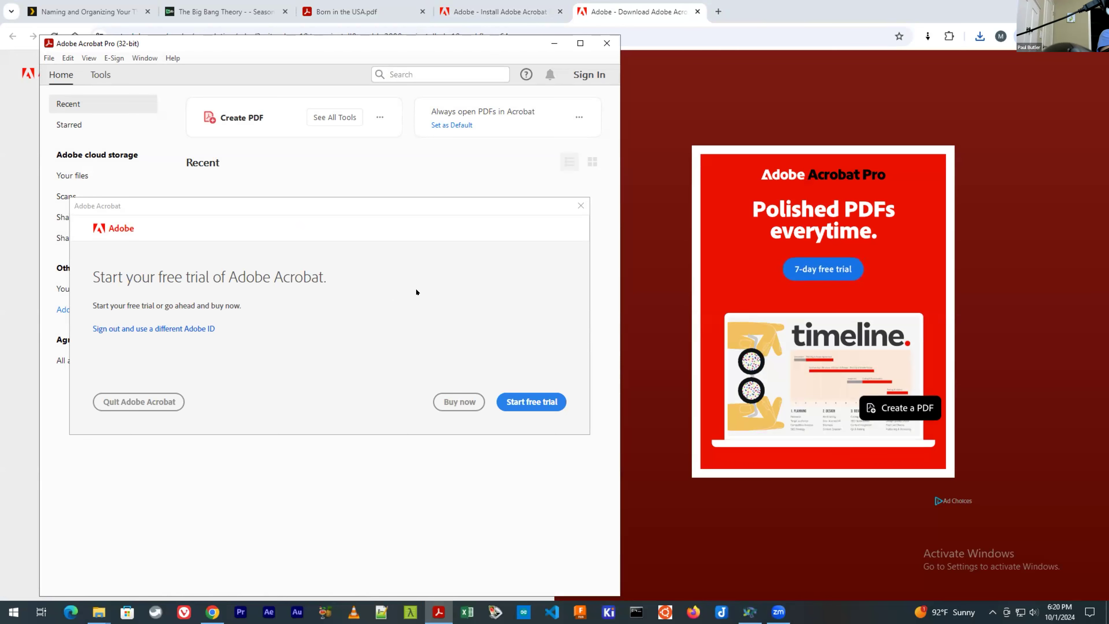
- Quit Adobe Acrobat from its free-trial prompt and close both Adobe download pages in Chrome
click(161, 411)
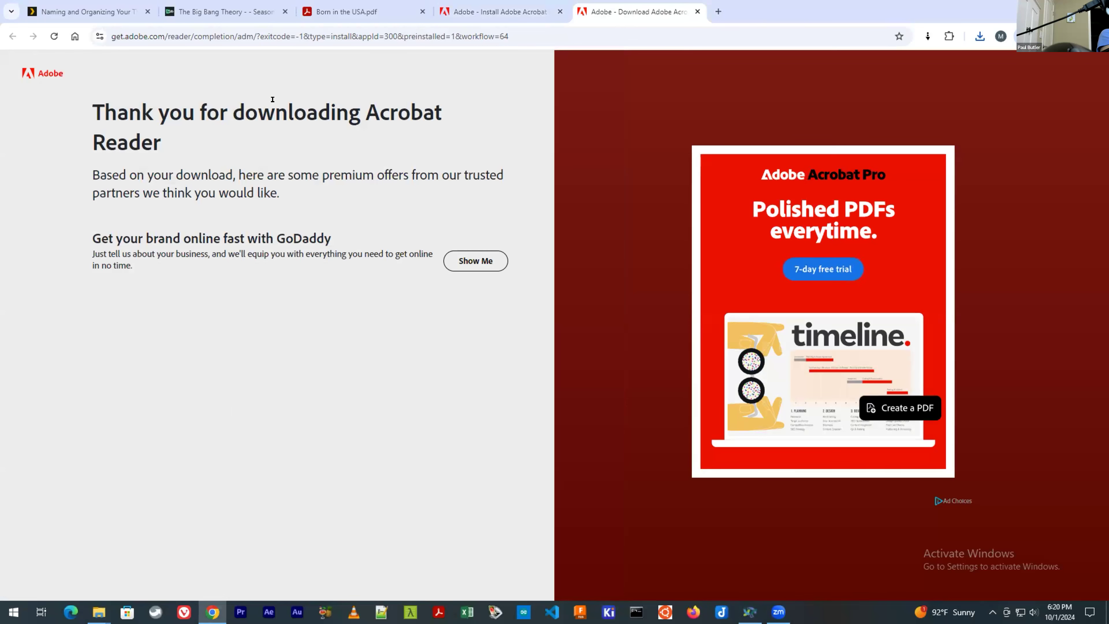
click(698, 11)
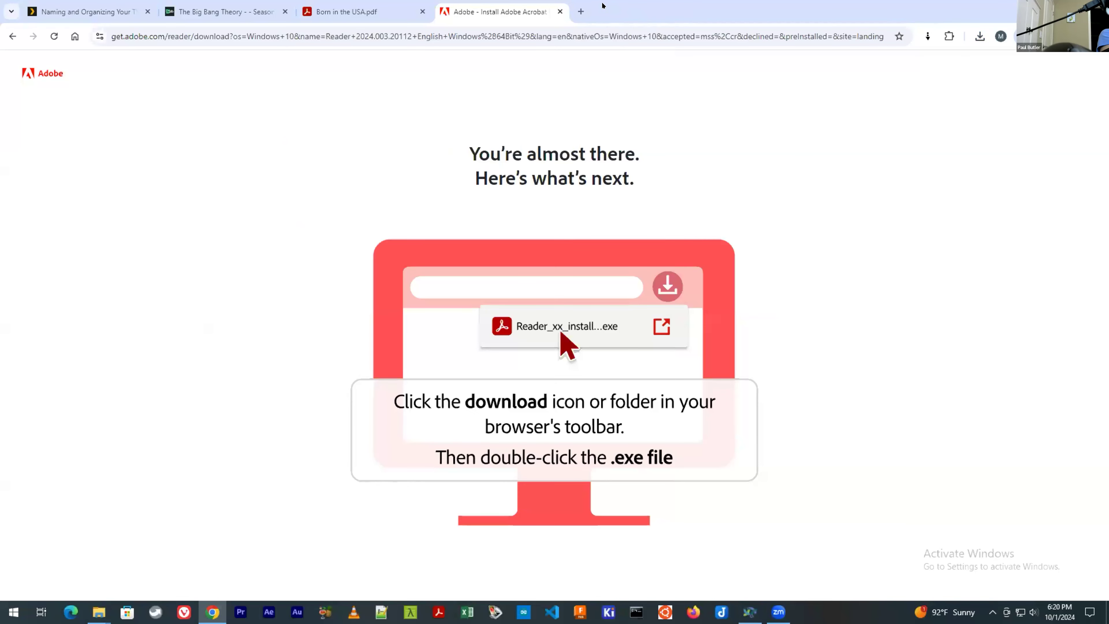
click(560, 12)
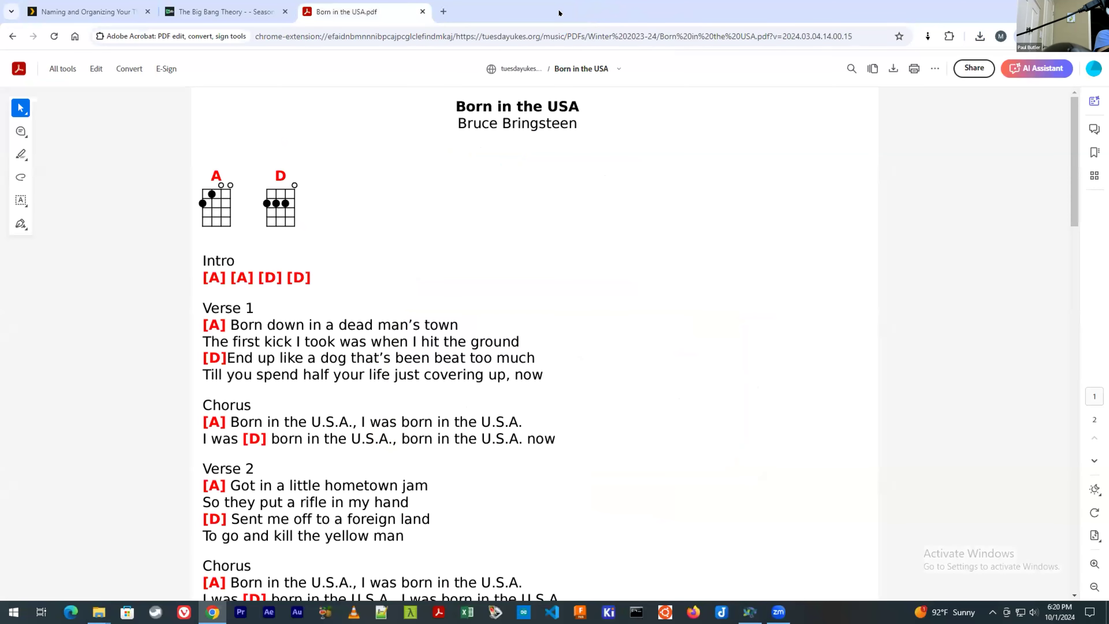
- Search Windows for "reader" to look for an installed Reader program, then close the search
right_click(12, 607)
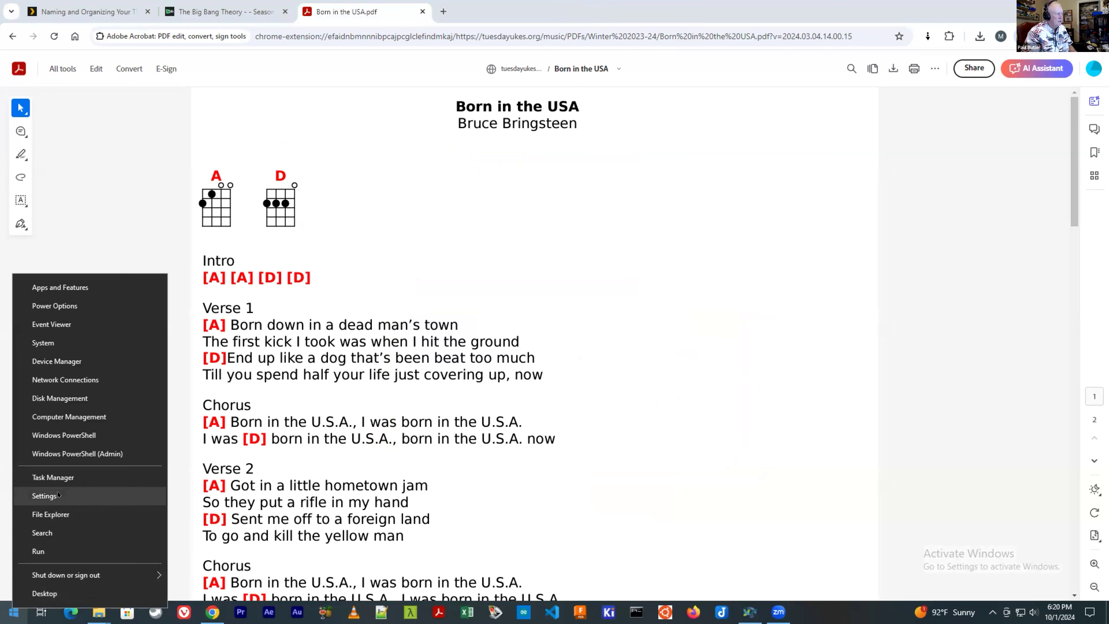
click(42, 532)
text(r)
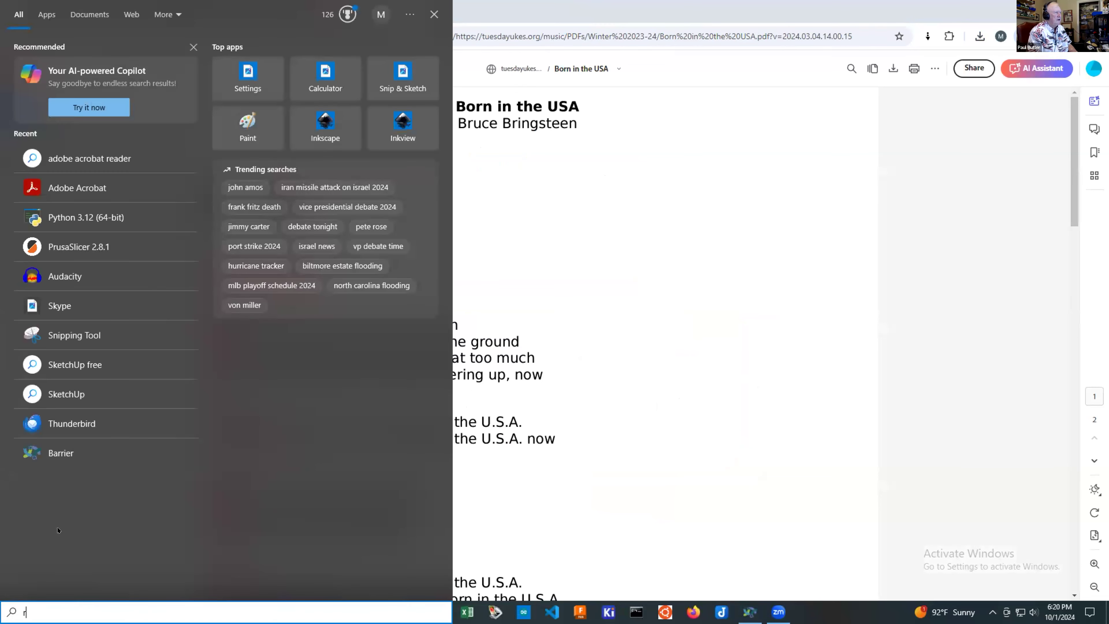
text(eader)
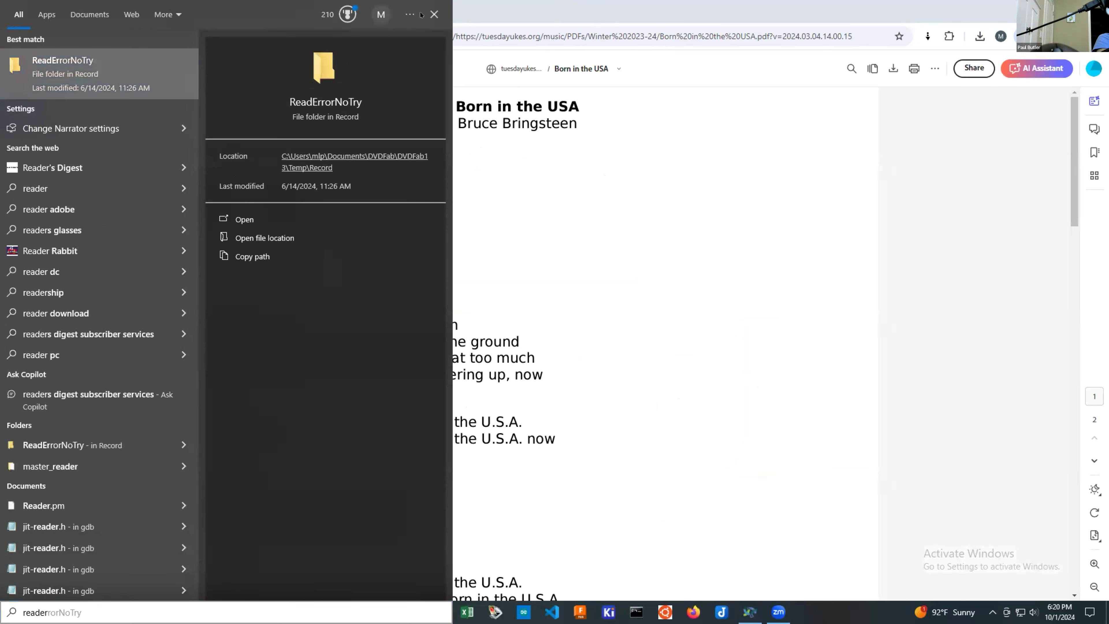
click(435, 14)
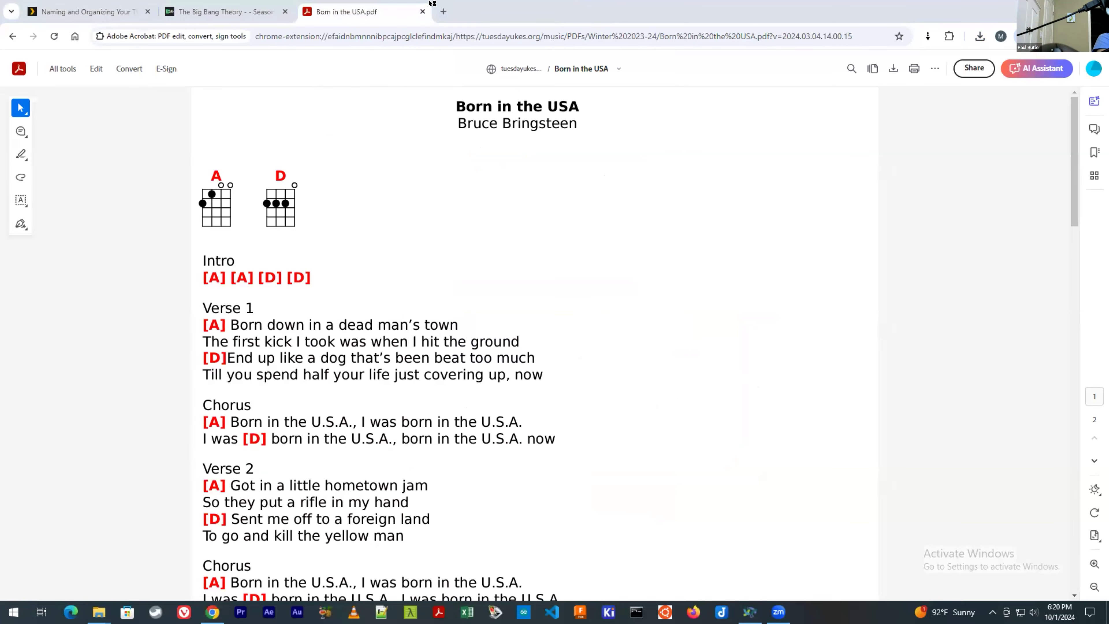
- Open get.adobe.com/reader in a new browser tab
click(443, 11)
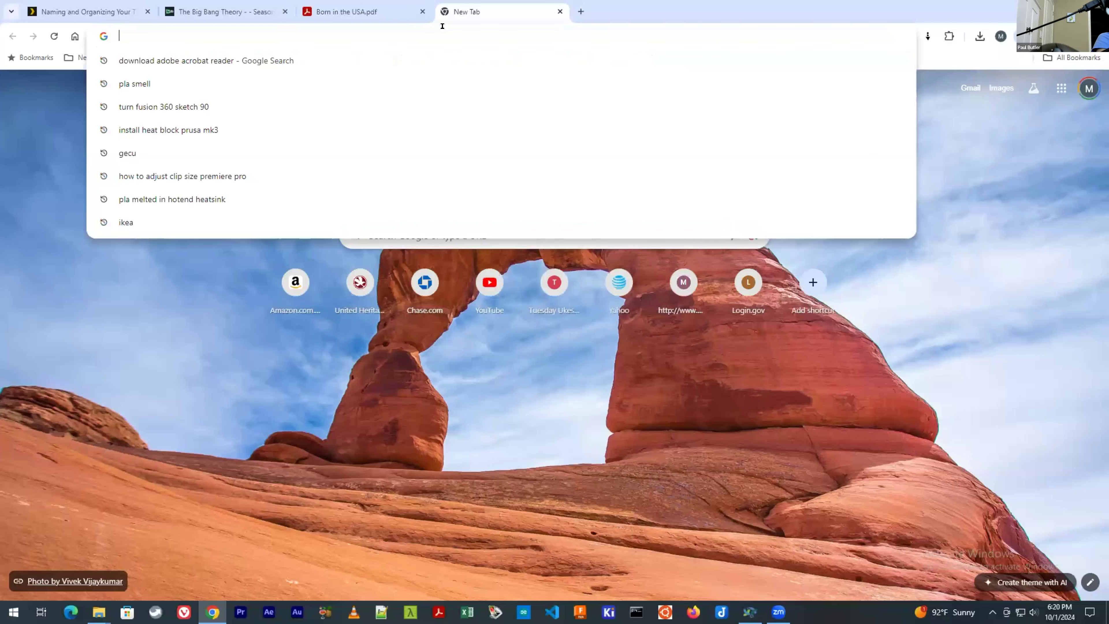
text(et)
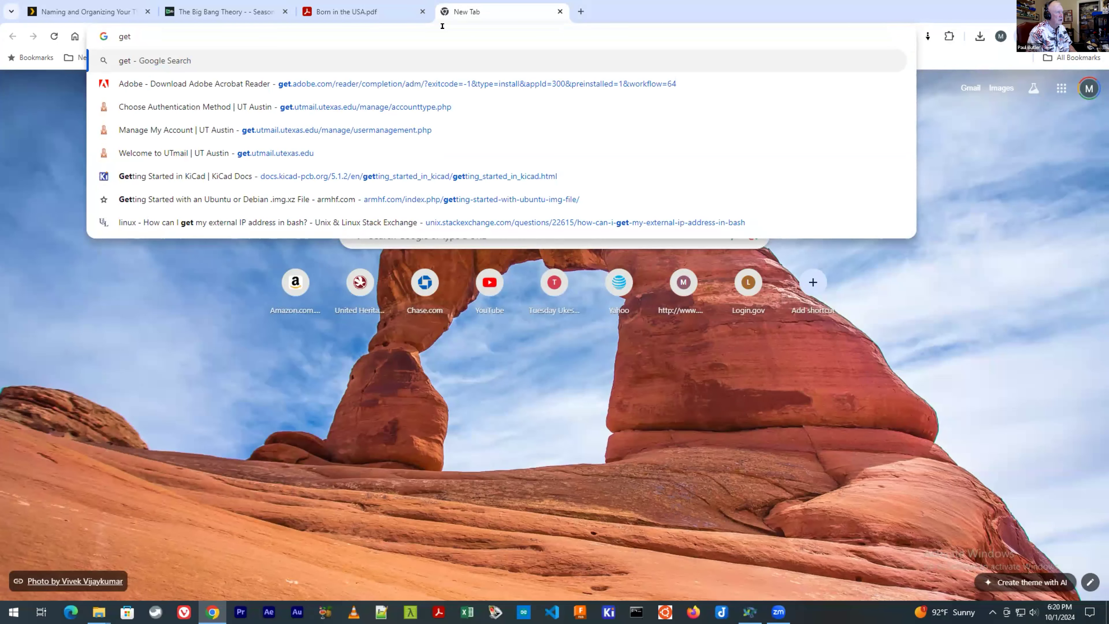
text(.adobe.com/reader)
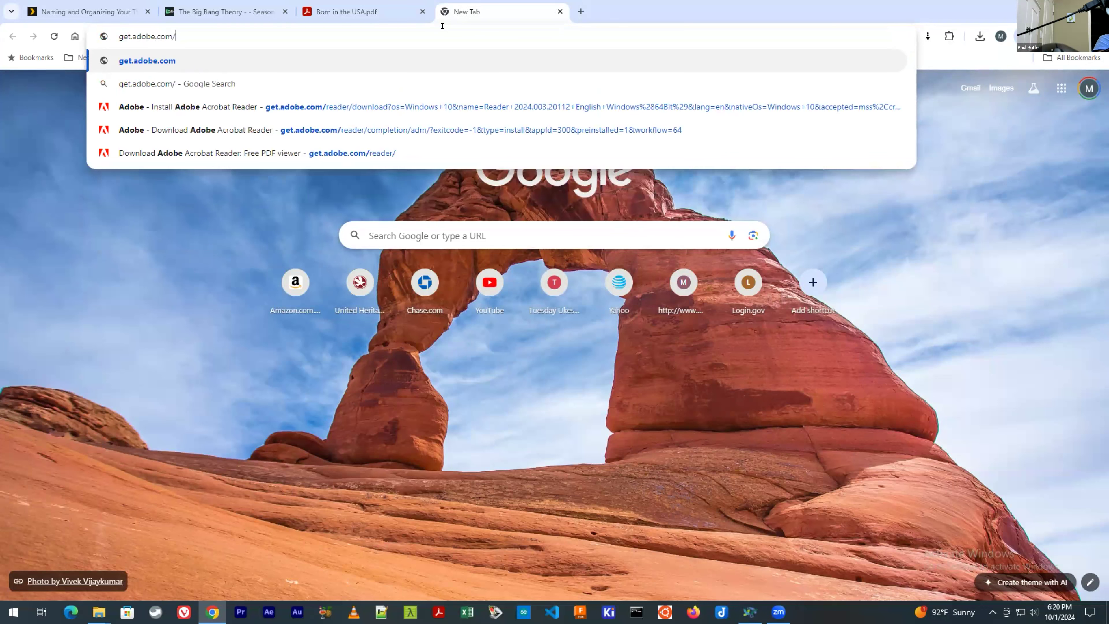
key(Return)
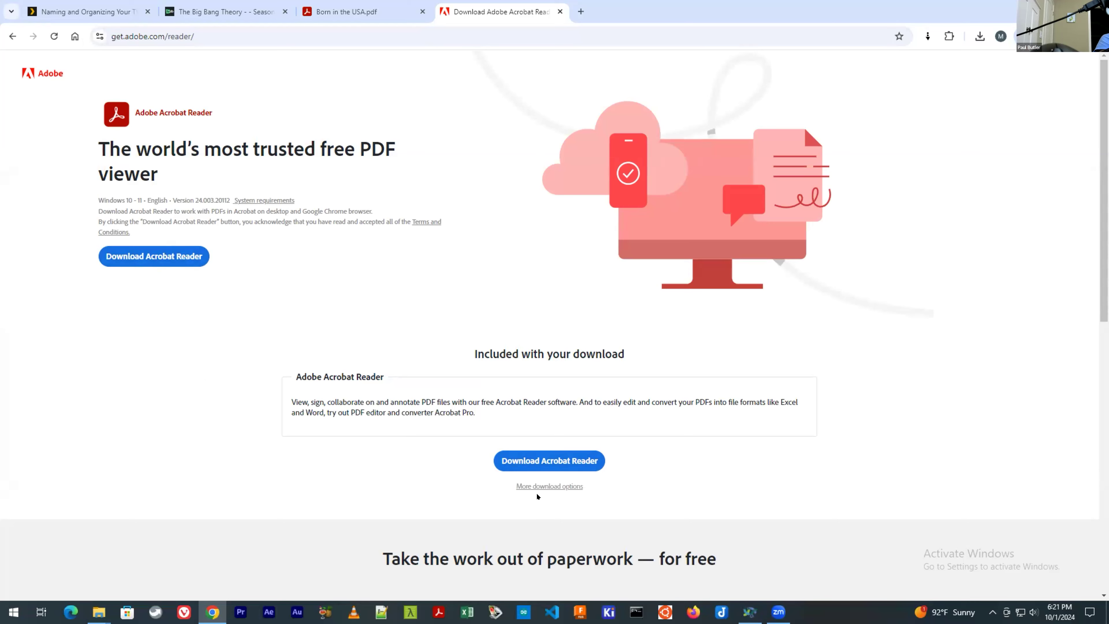
- Look through Adobe's Acrobat Reader page for the available downloads and options
scroll(769, 461, down, 5)
scroll(770, 465, down, 6)
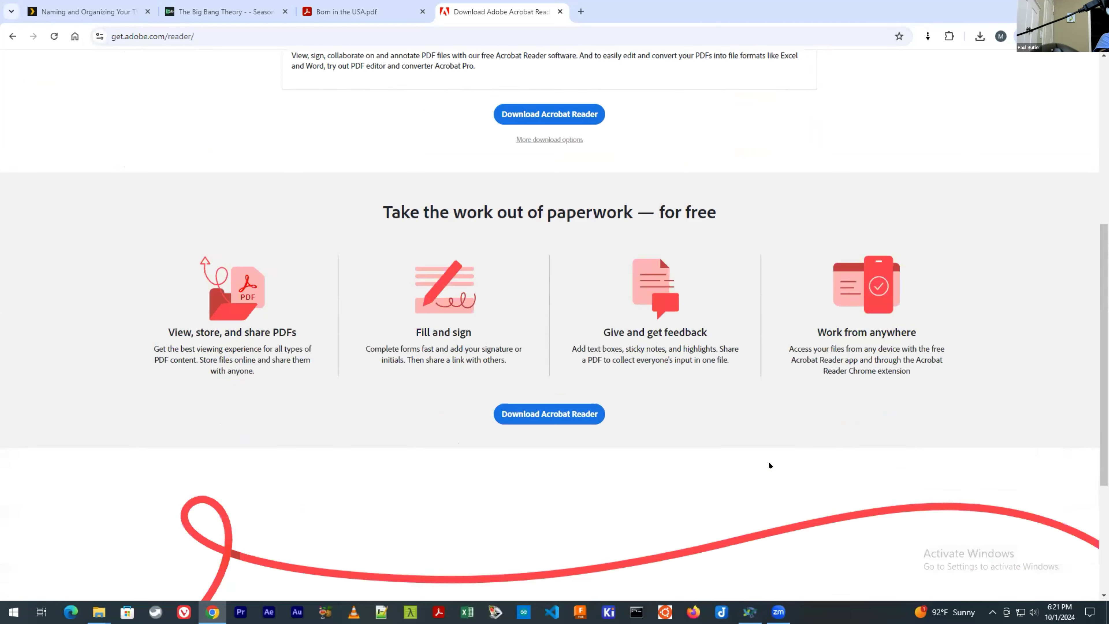
scroll(769, 465, down, 1)
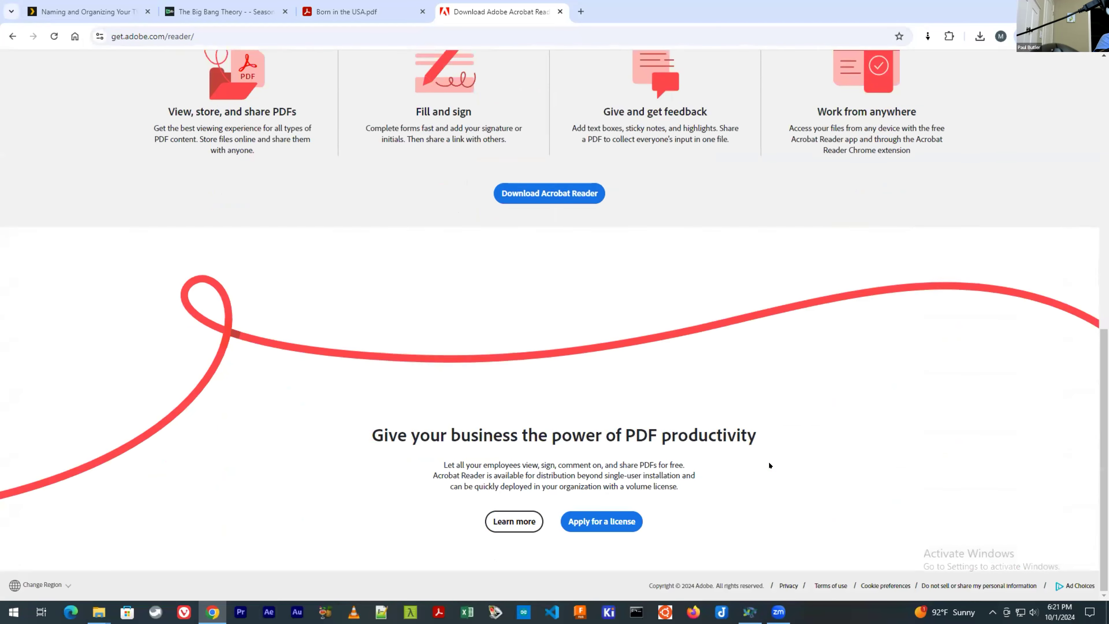
scroll(770, 464, up, 9)
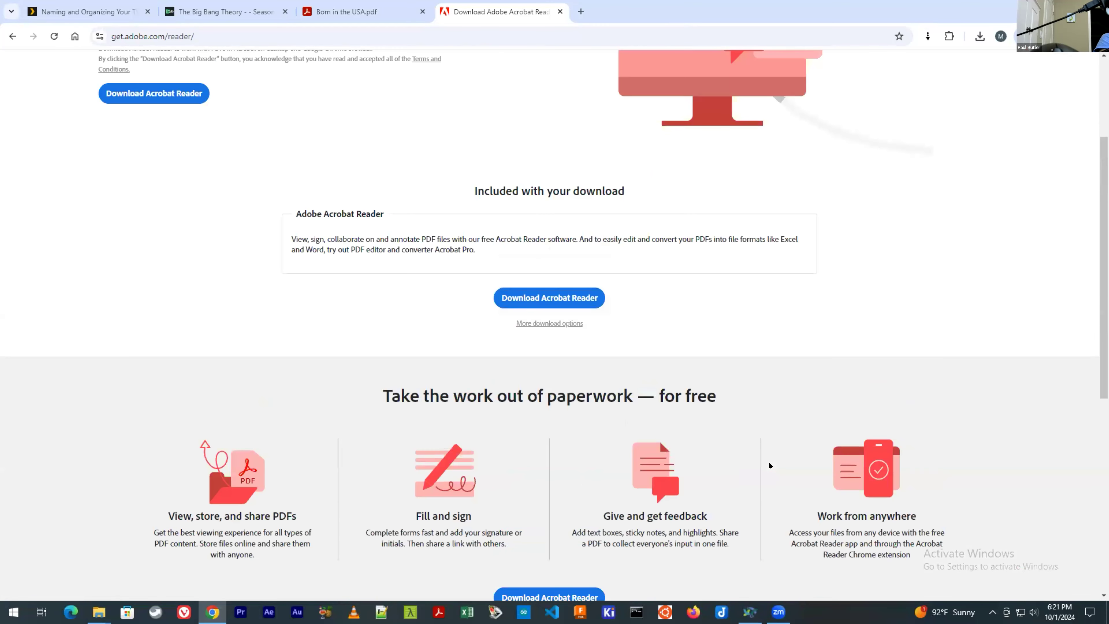
scroll(769, 465, up, 4)
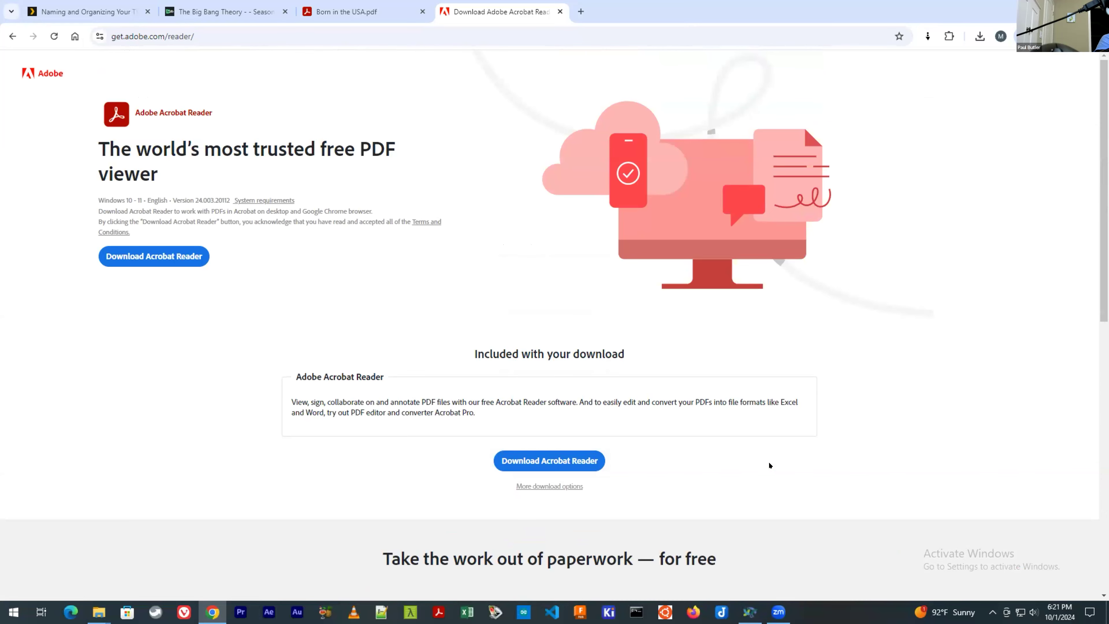
scroll(769, 465, down, 7)
scroll(770, 465, down, 2)
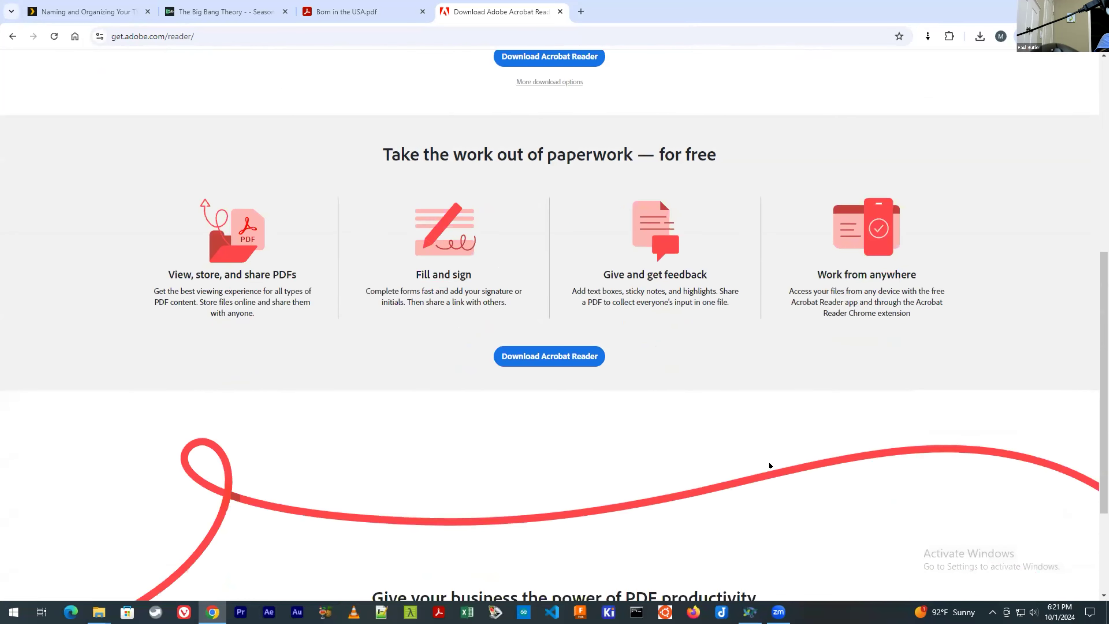
scroll(769, 465, down, 4)
scroll(770, 465, up, 10)
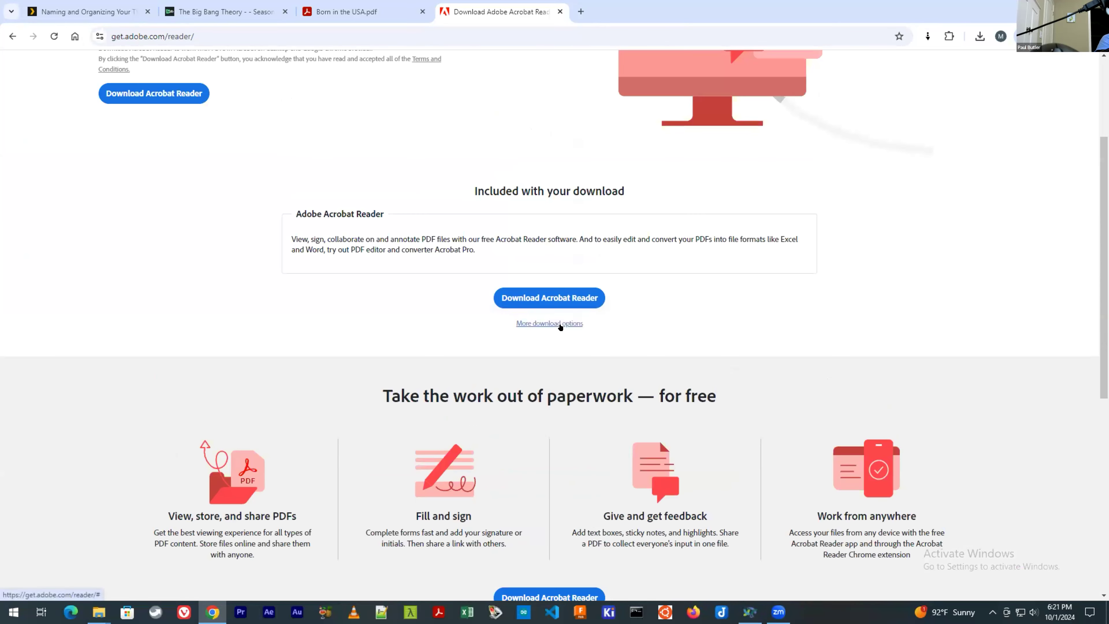
- Download Acrobat Reader without the Acrobat for Google Chrome add-on, saving Reader_en_install.exe in the Downloads folder
click(567, 323)
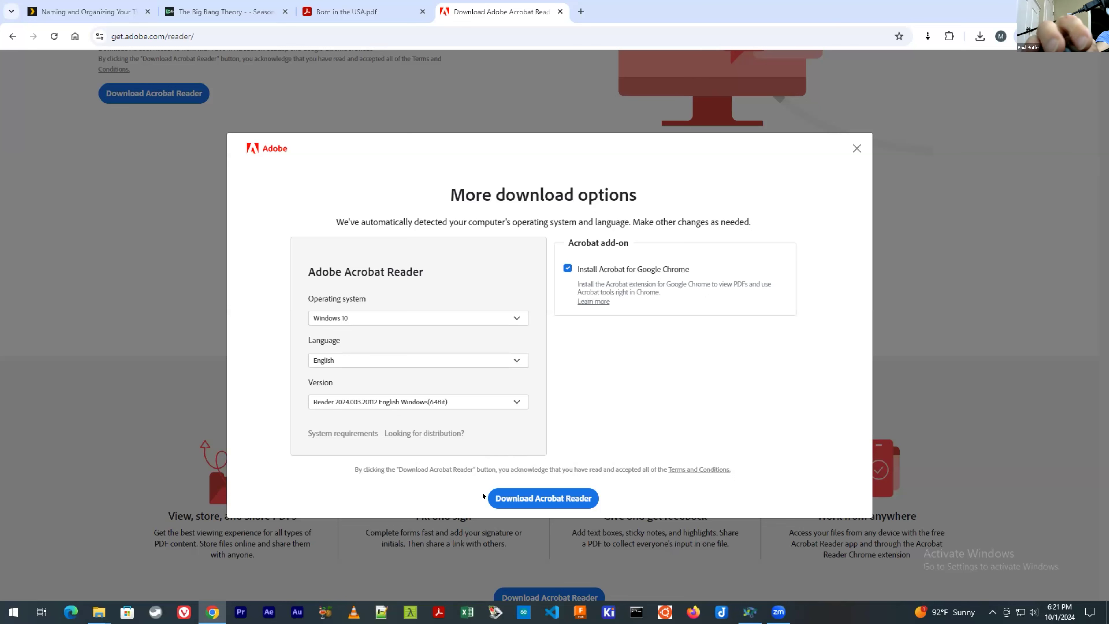
click(567, 266)
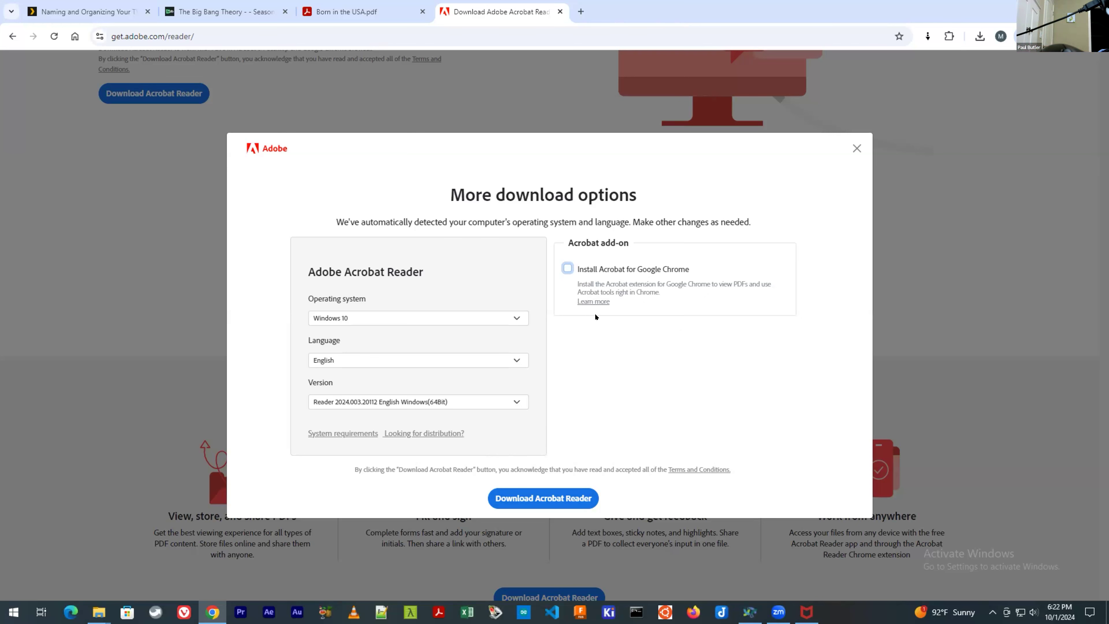
click(559, 494)
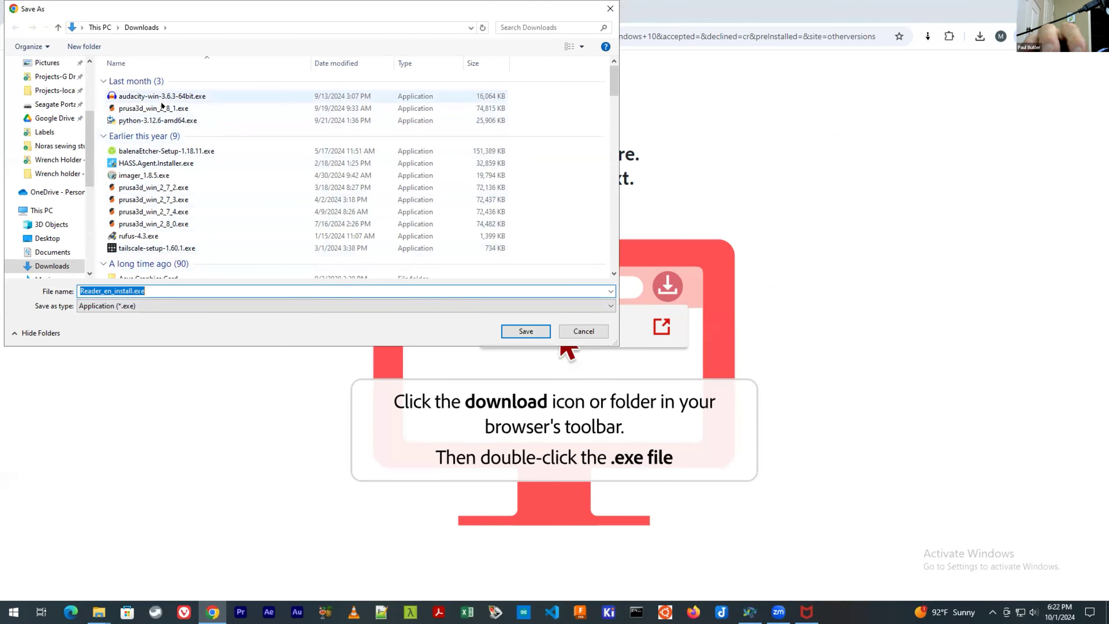
click(528, 331)
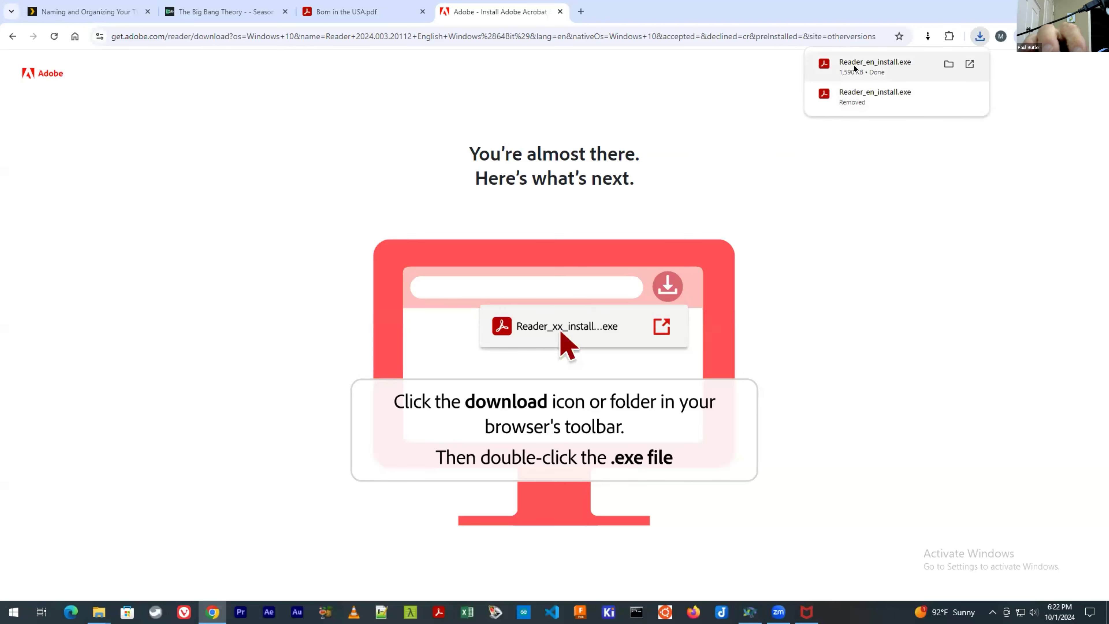
- Show the newly downloaded Reader_en_install.exe in its folder and run it past the security warning
right_click(860, 68)
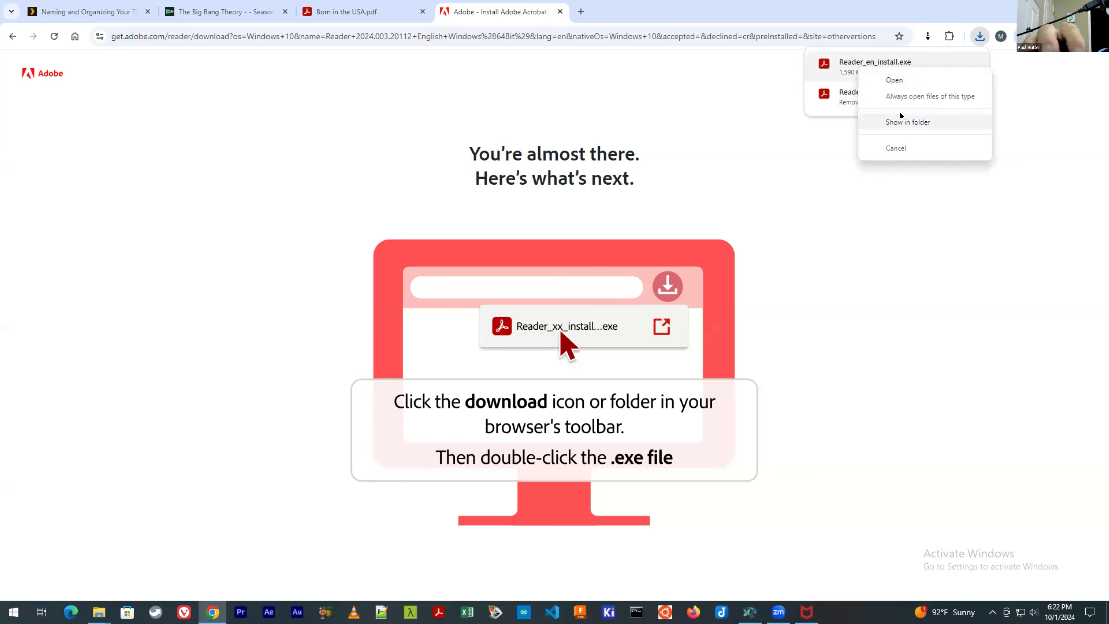
click(907, 122)
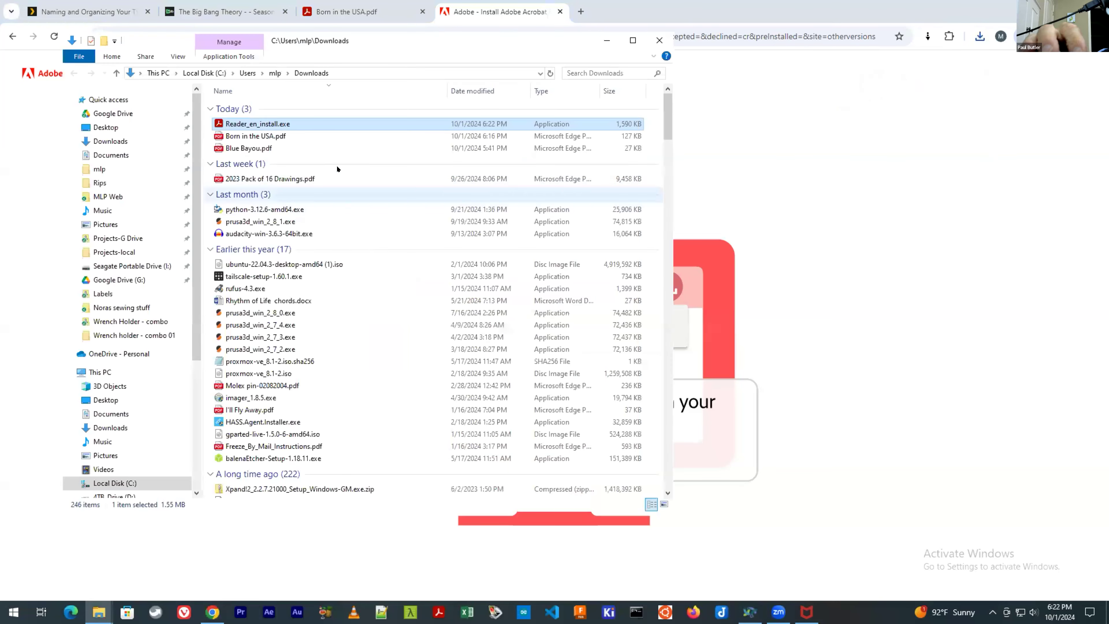
double_click(255, 124)
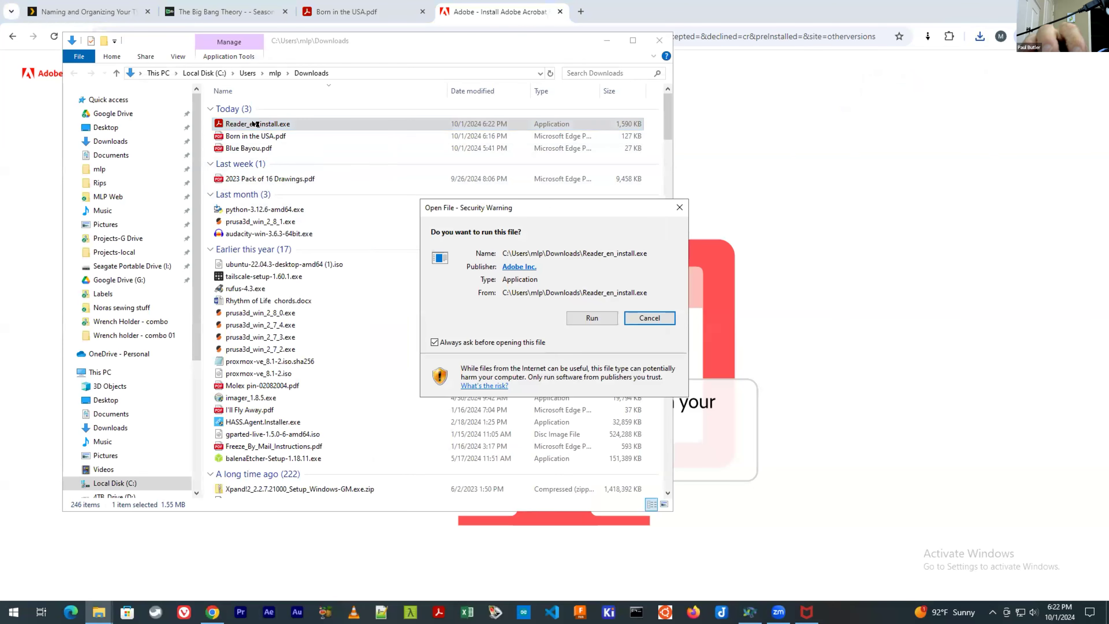
click(579, 317)
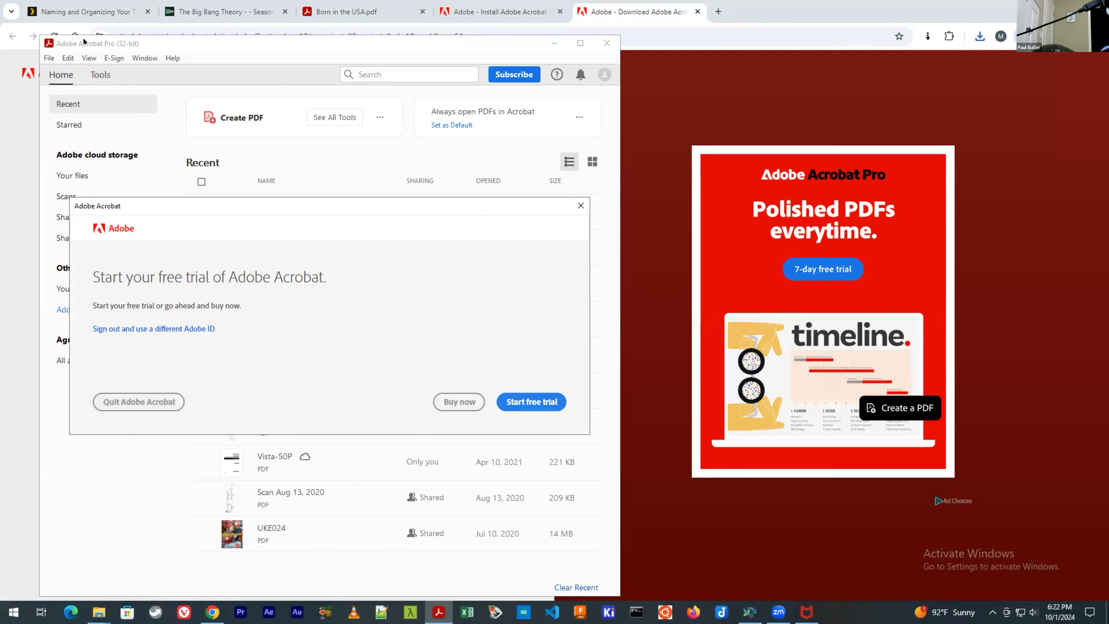
- Close Adobe Acrobat Pro along with its free-trial prompt, and both Adobe download tabs in Chrome
click(580, 207)
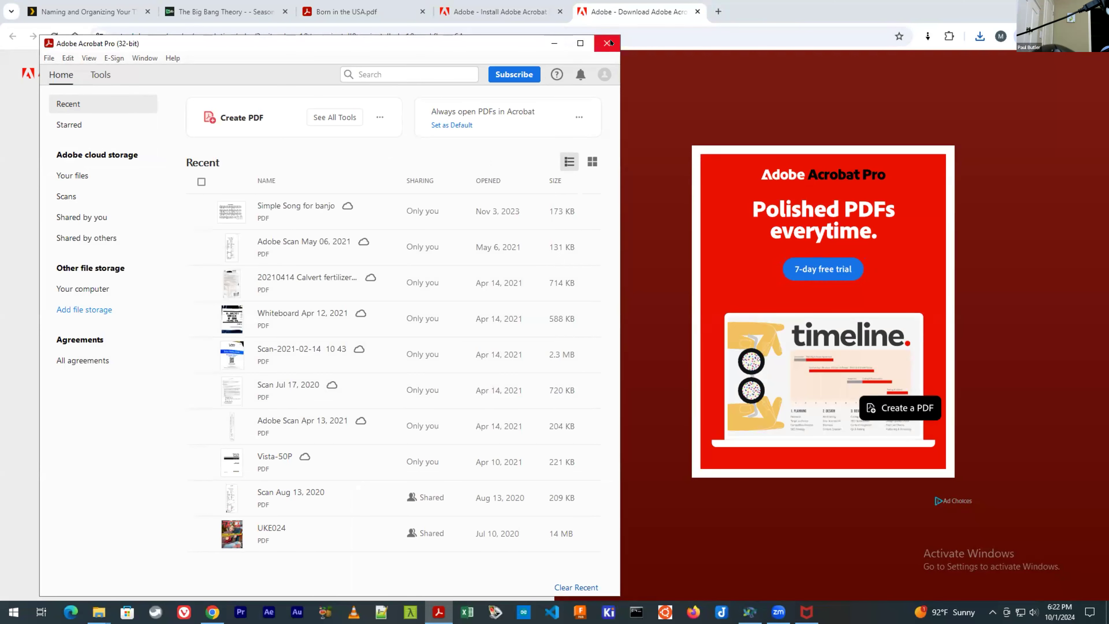
click(610, 43)
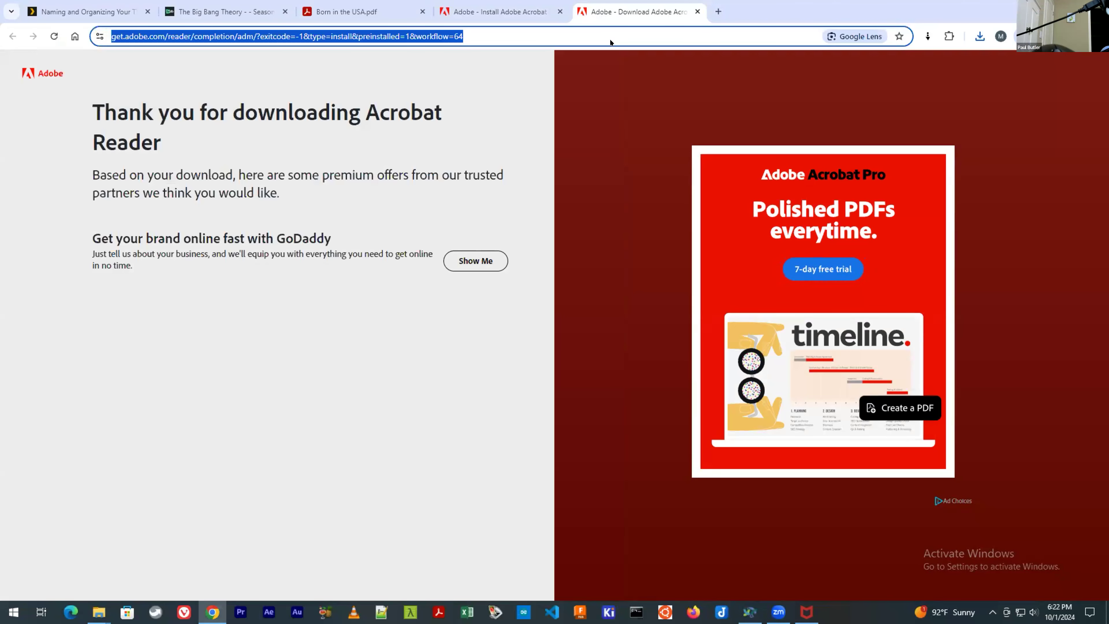
click(697, 12)
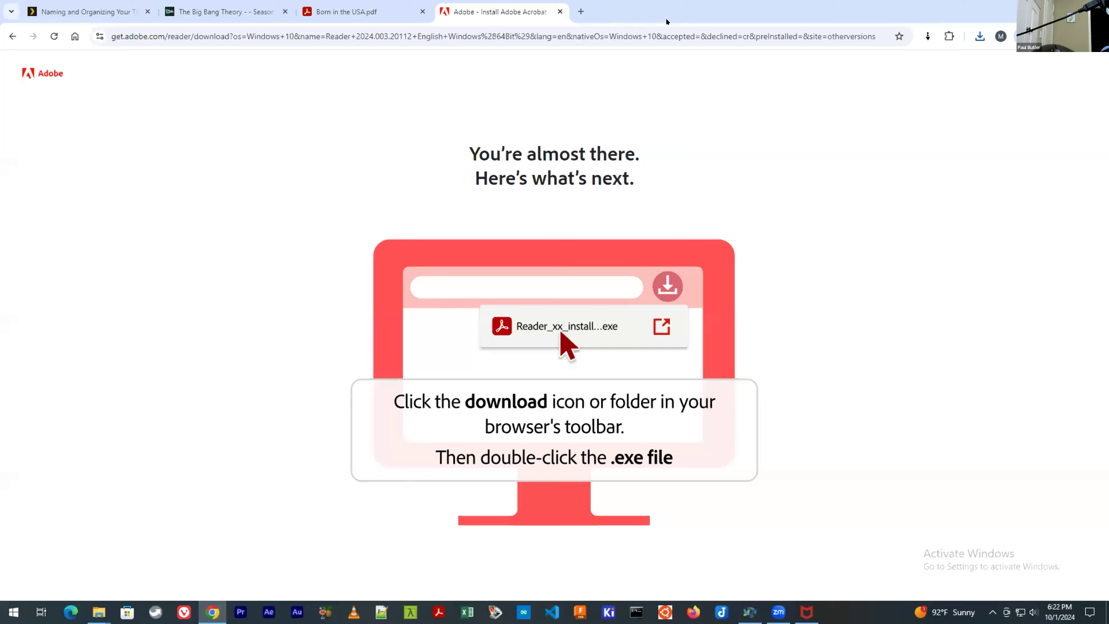
click(560, 12)
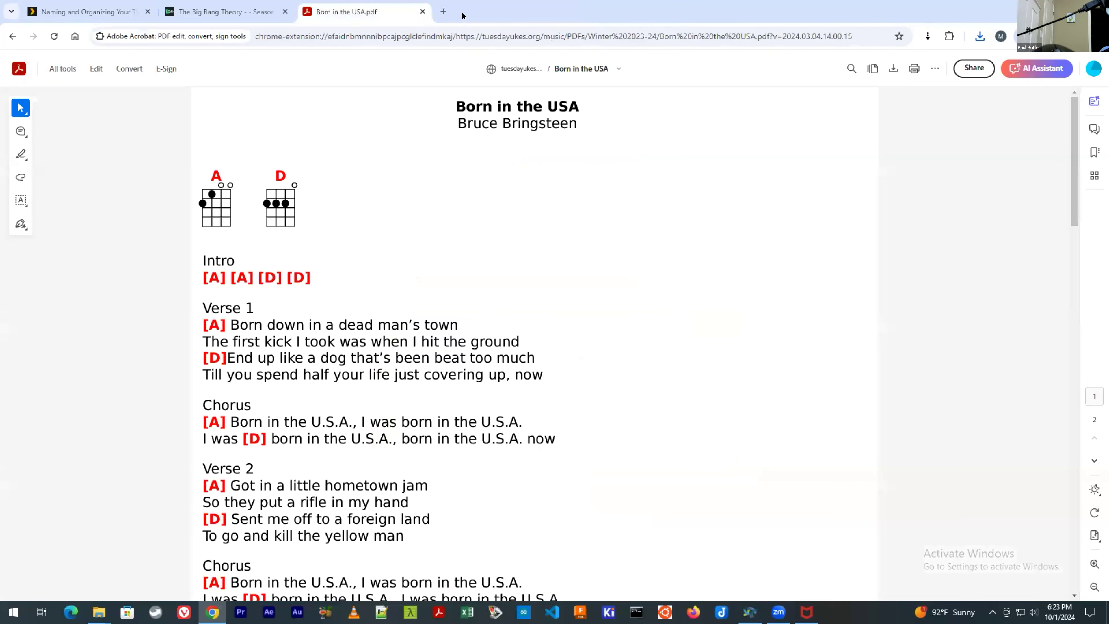
- Check which programs can open Born in the USA.pdf in the Downloads folder, then close File Explorer and the blank Chrome tab
click(443, 11)
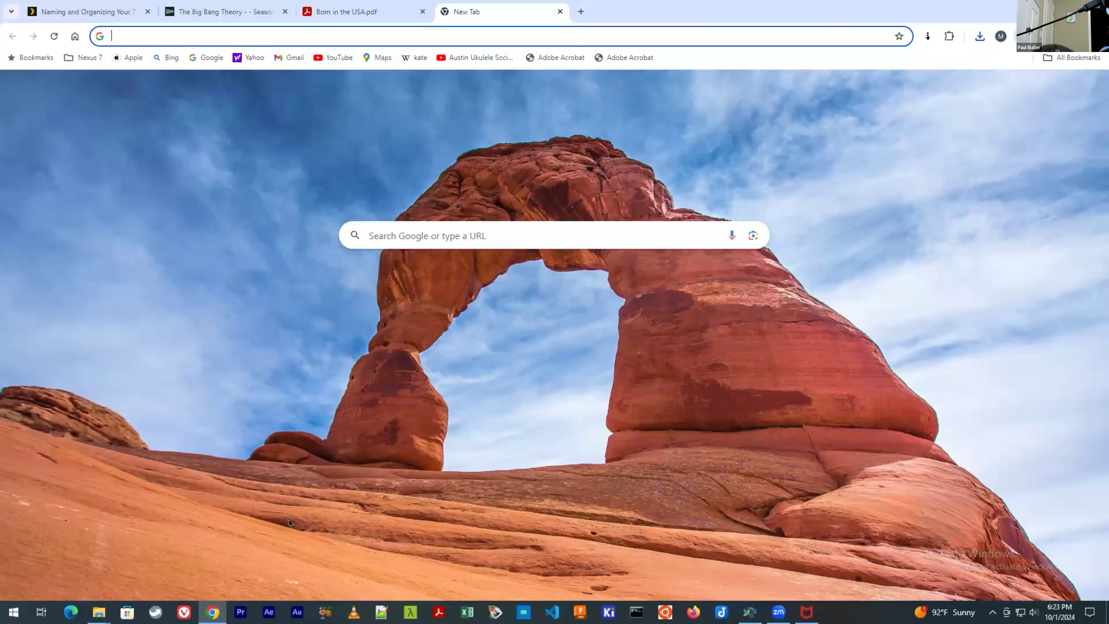
key(super+e)
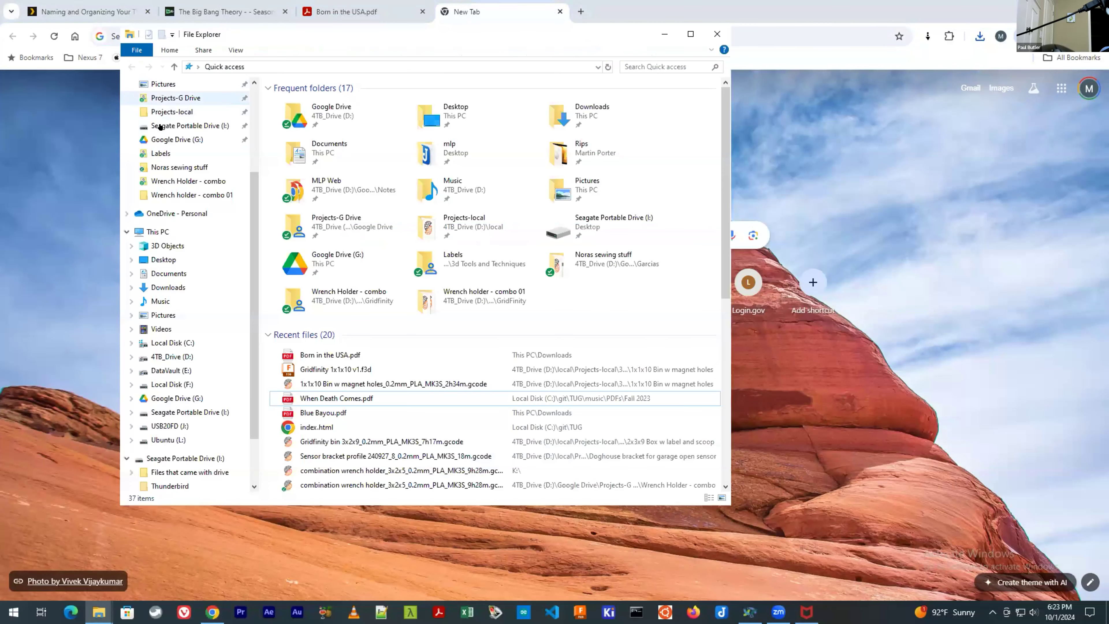
scroll(161, 151, down, 2)
scroll(161, 151, up, 2)
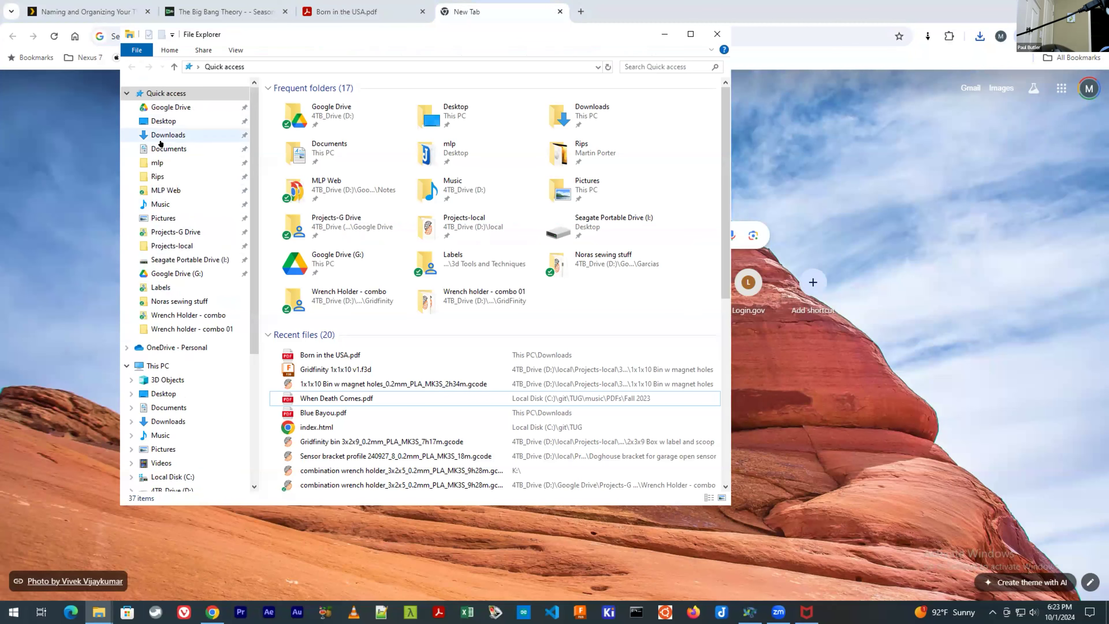
click(161, 135)
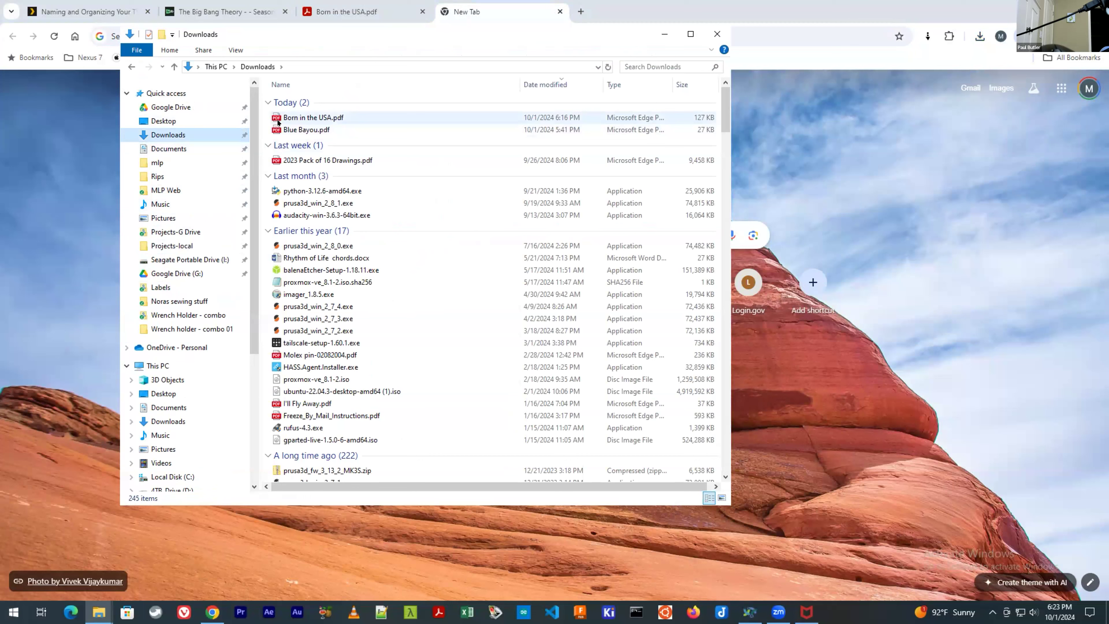
click(288, 115)
right_click(288, 116)
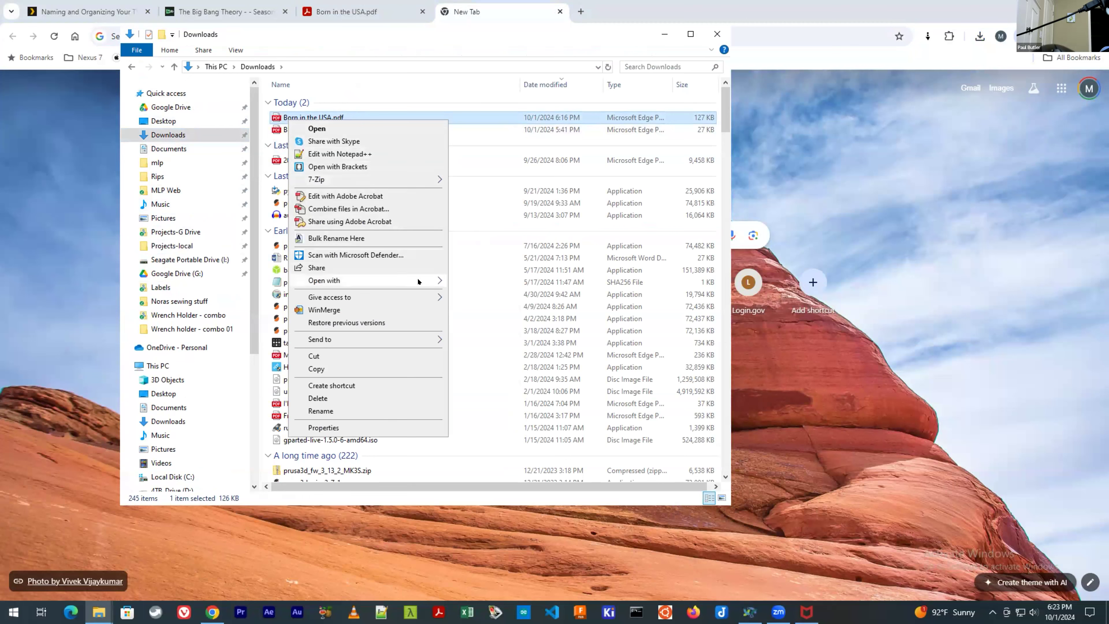
mouse_move(418, 281)
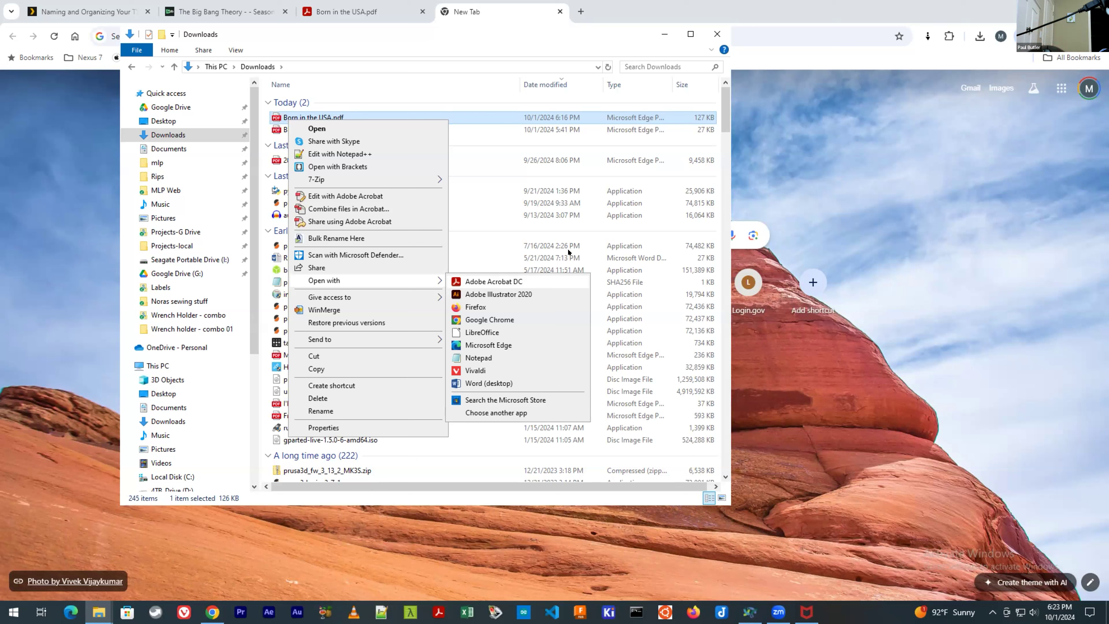
click(715, 33)
click(714, 33)
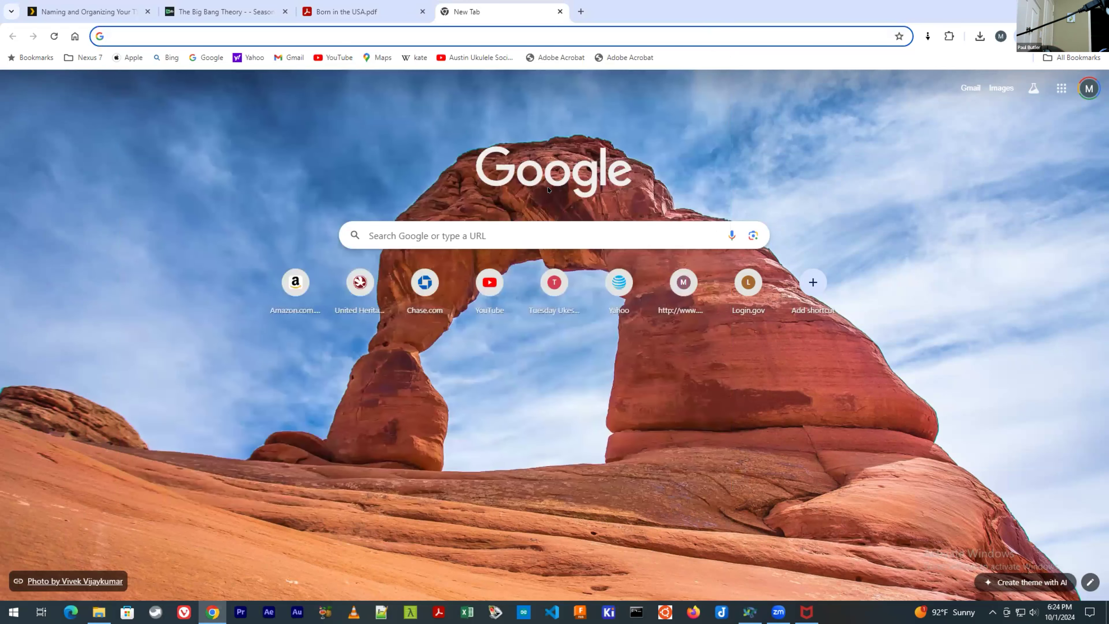
click(560, 12)
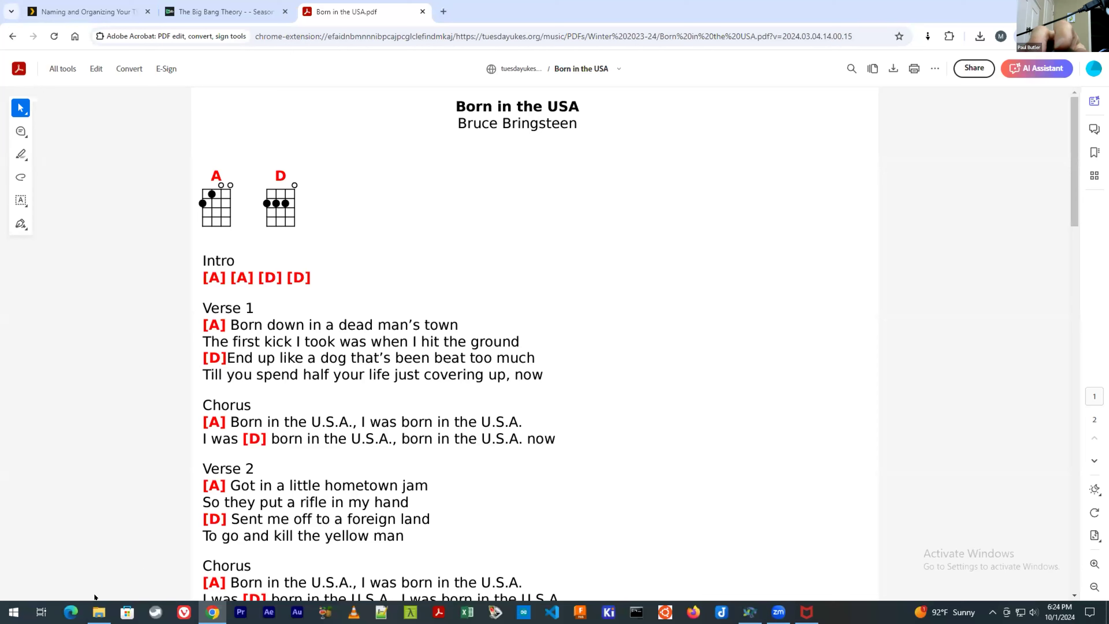
- Examine all the programs offered for opening Born in the USA.pdf in the Downloads folder without choosing one, and close File Explorer
click(99, 611)
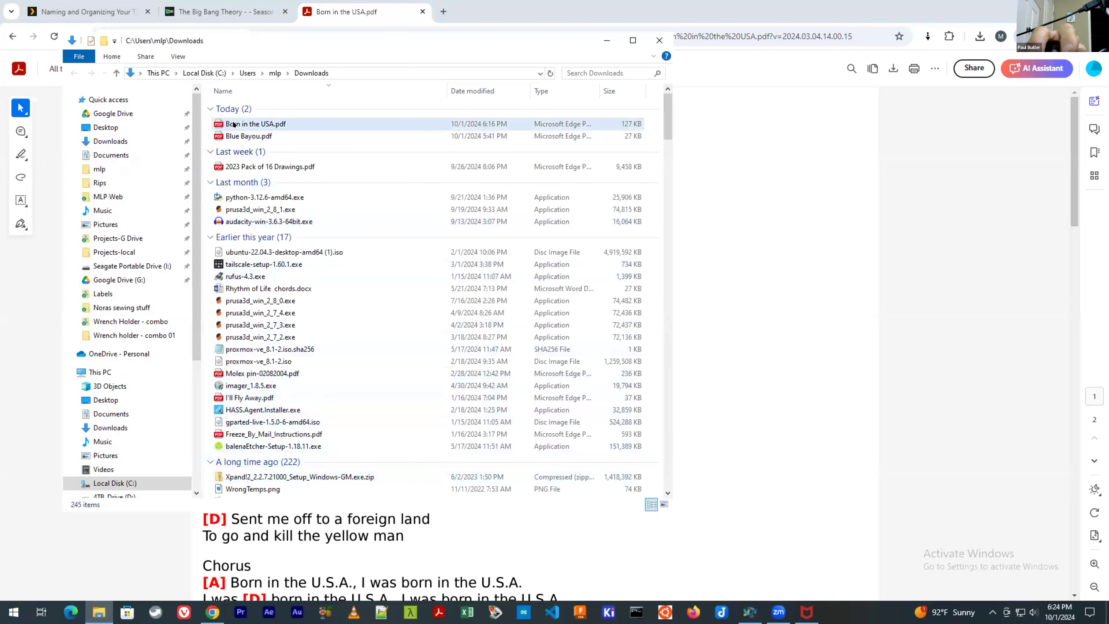
right_click(251, 124)
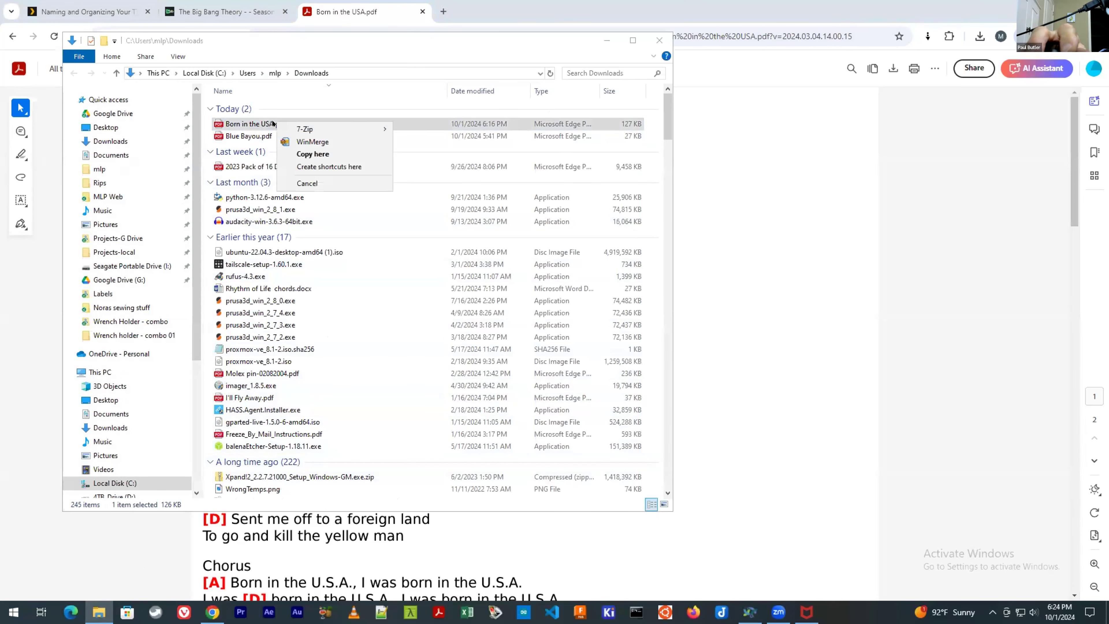
key(Escape)
right_click(251, 122)
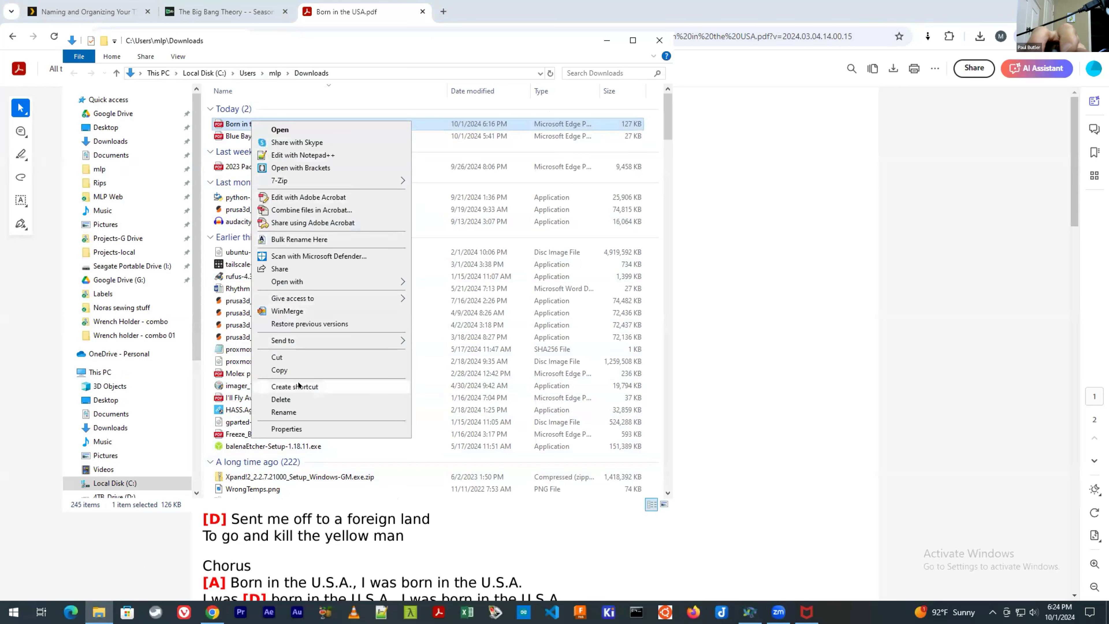
mouse_move(384, 281)
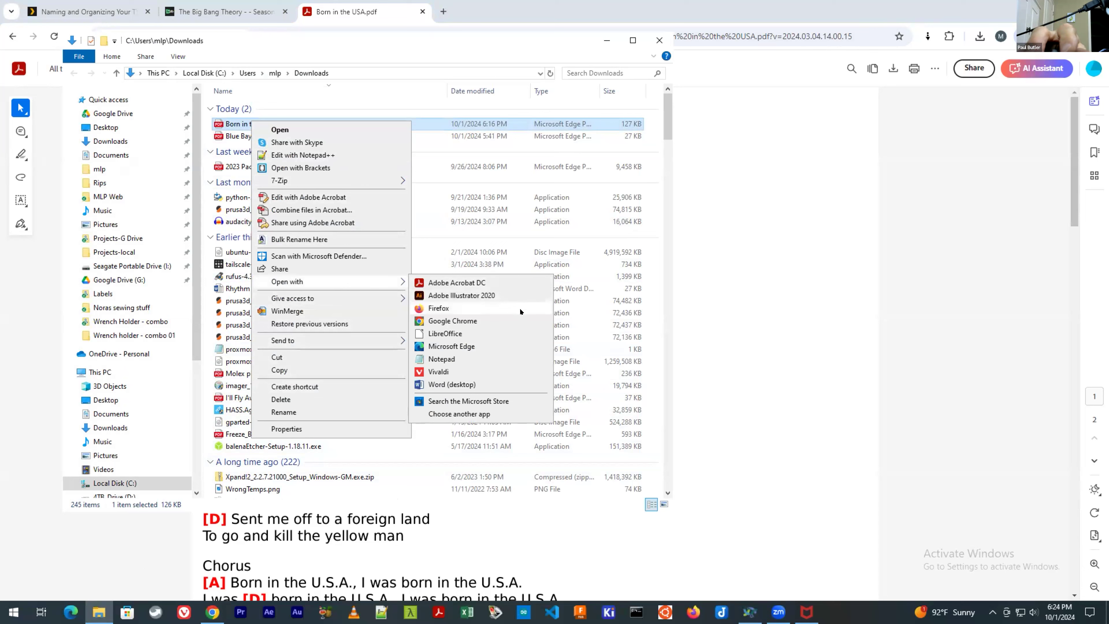
click(482, 413)
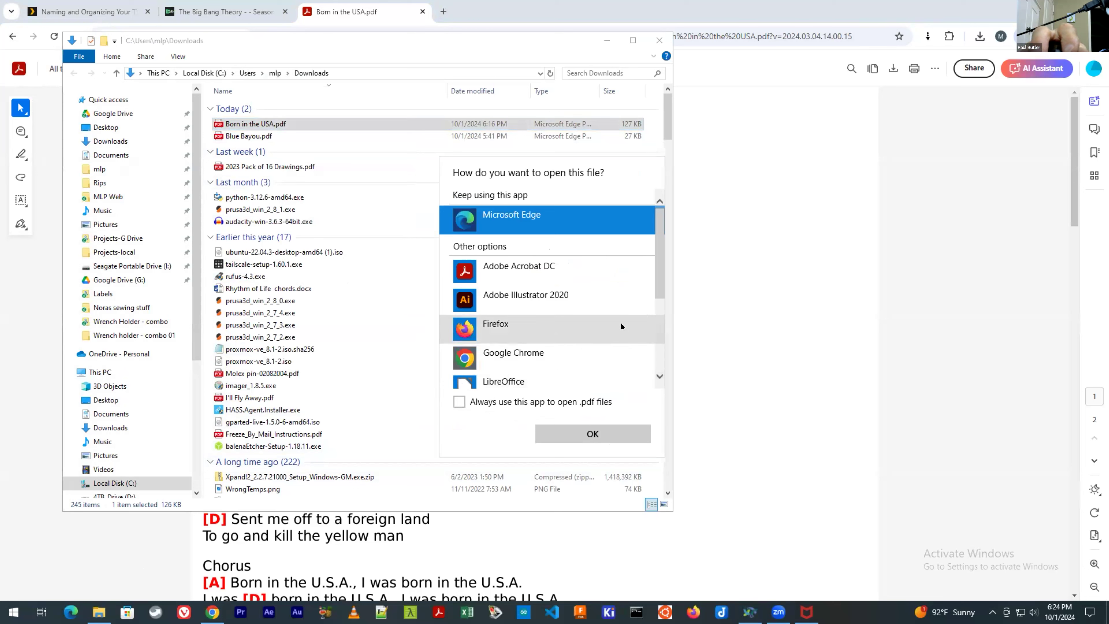
scroll(621, 323, down, 3)
scroll(621, 323, down, 1)
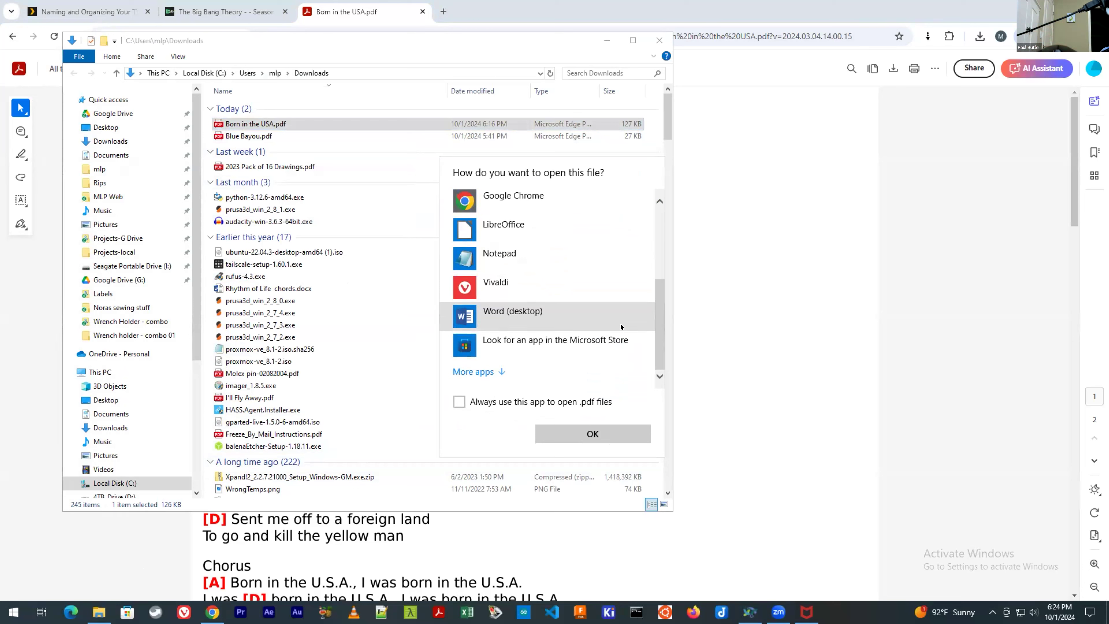
scroll(621, 327, up, 5)
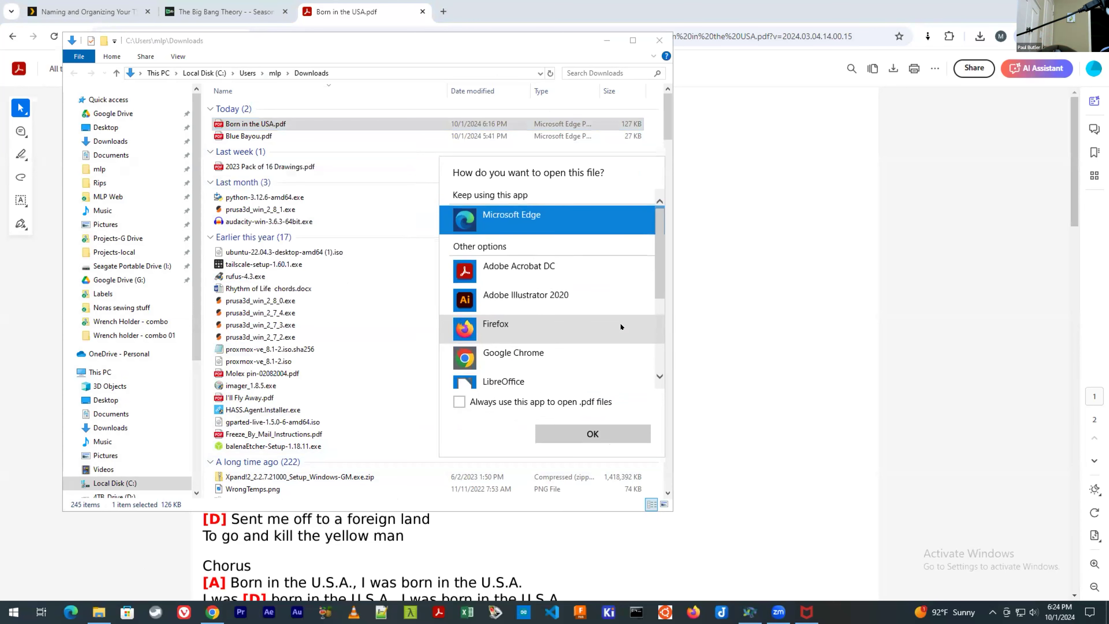
click(658, 42)
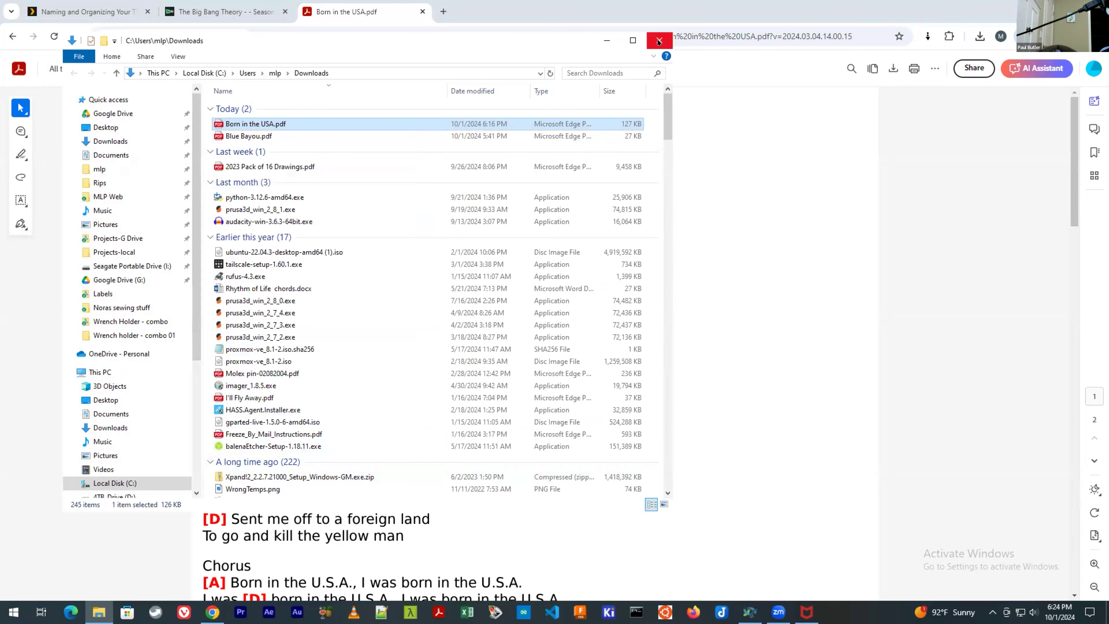
click(659, 41)
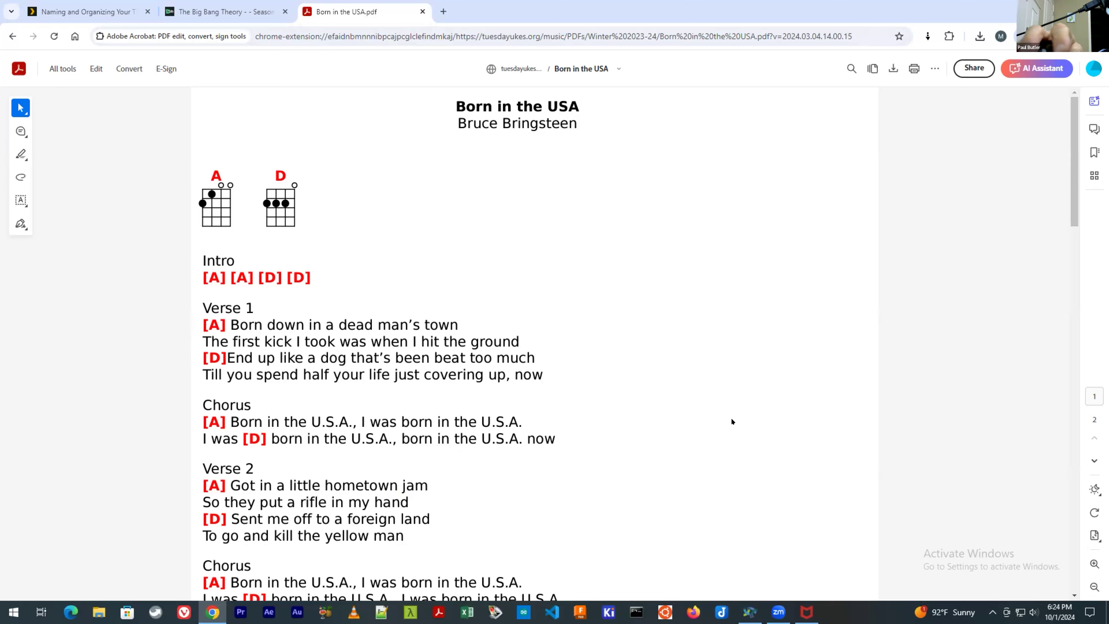
- Return from the song PDF to the Tuesday Ukes home page, and close the McAfee Security Scan Plus window
click(13, 37)
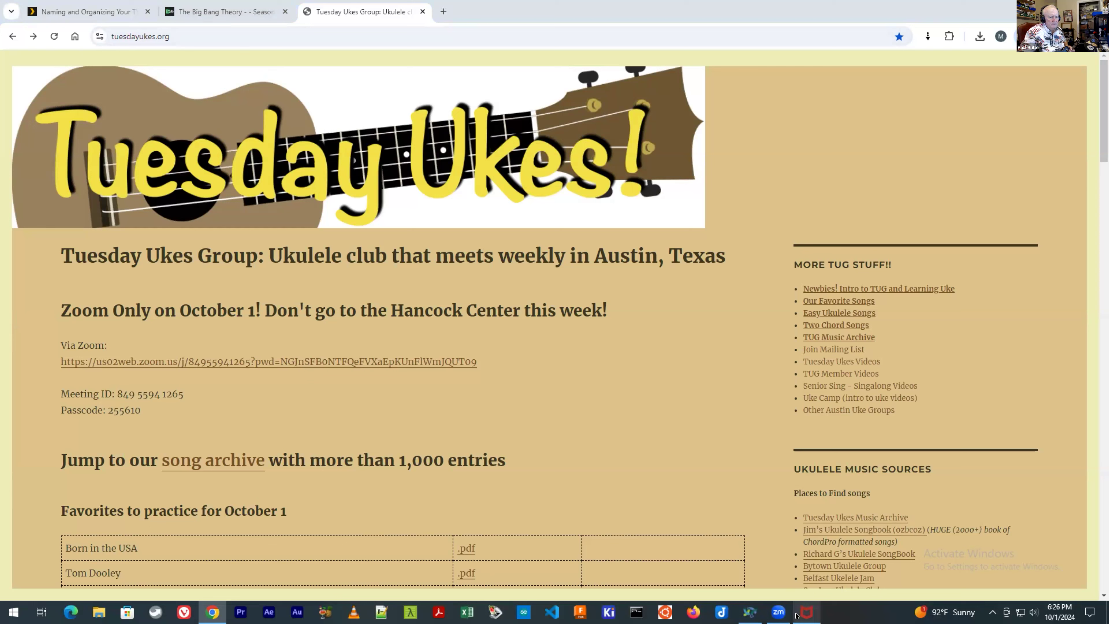
click(806, 614)
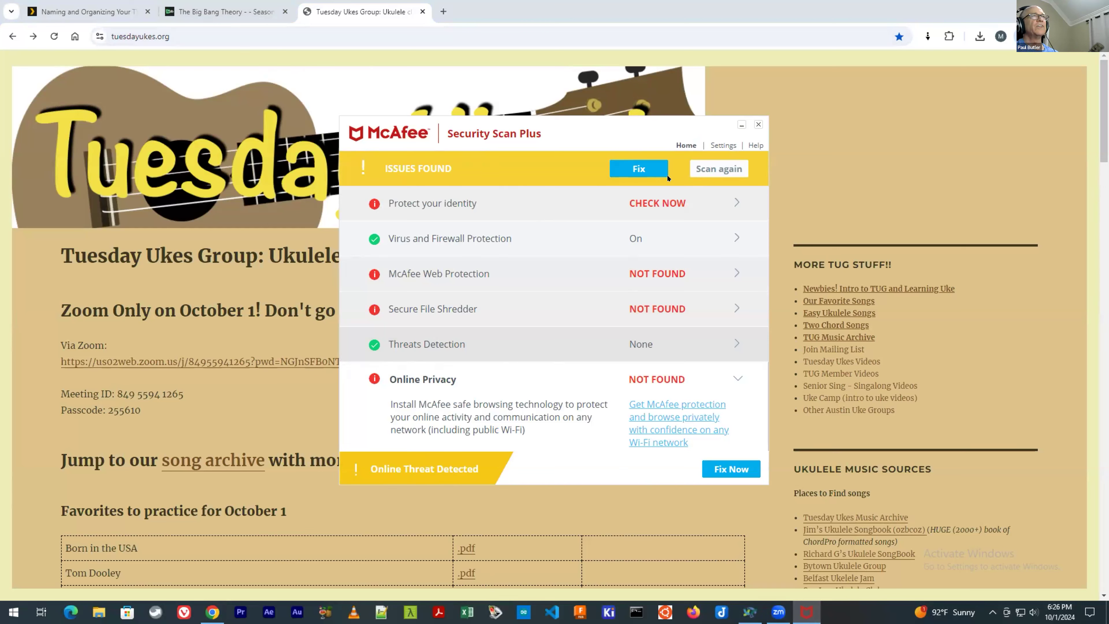
click(754, 125)
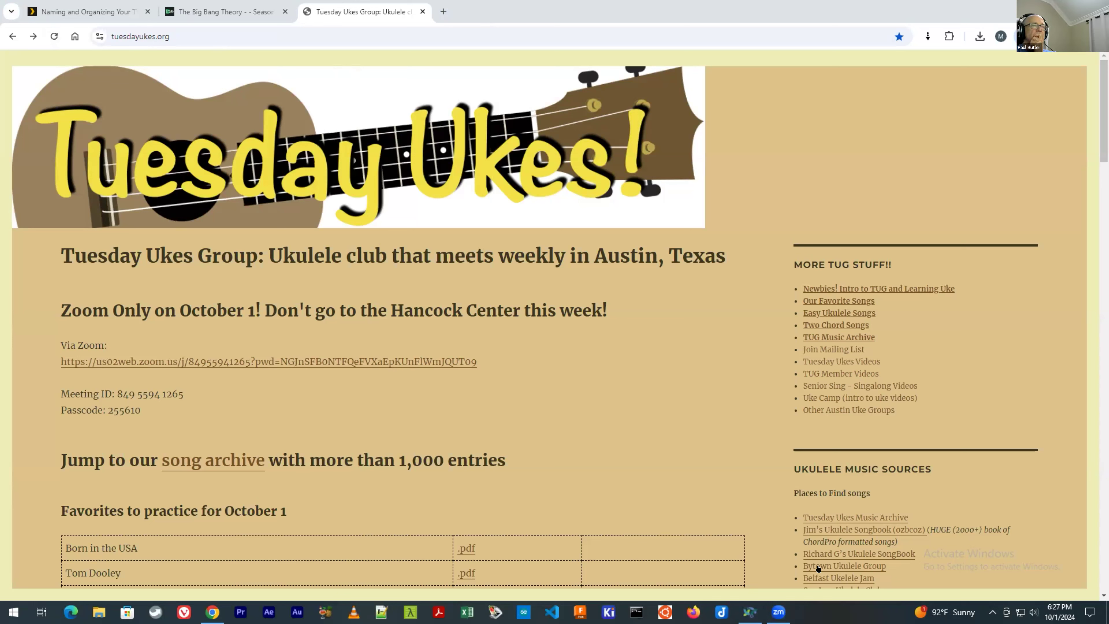
- Dismiss Zoom's window options without choosing any, and minimize all open windows to show the desktop
right_click(771, 614)
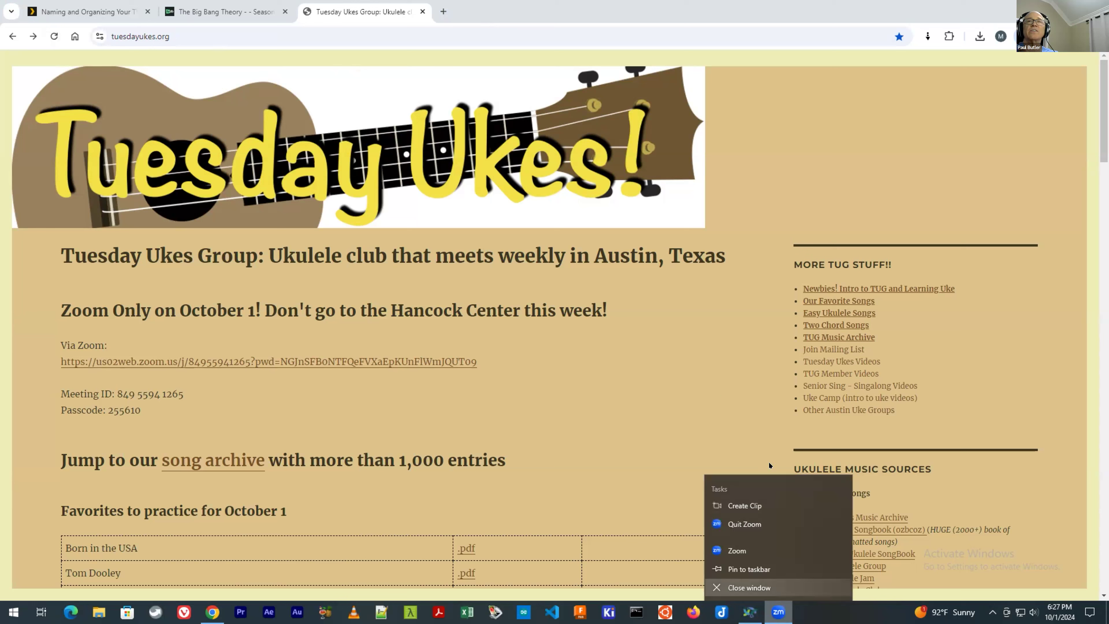
click(716, 389)
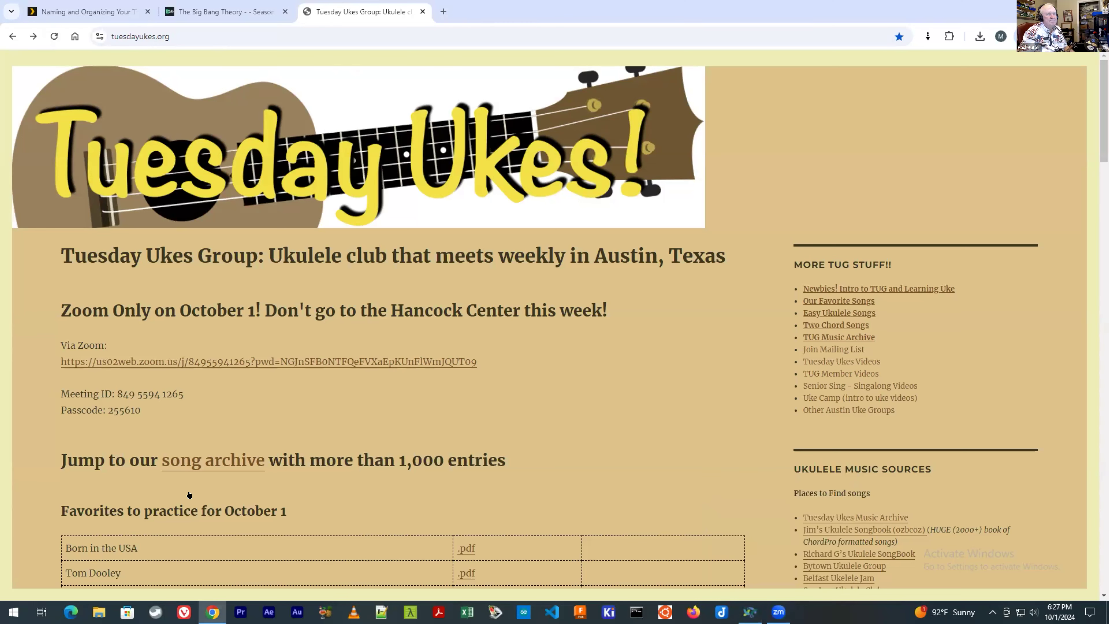
key(super+d)
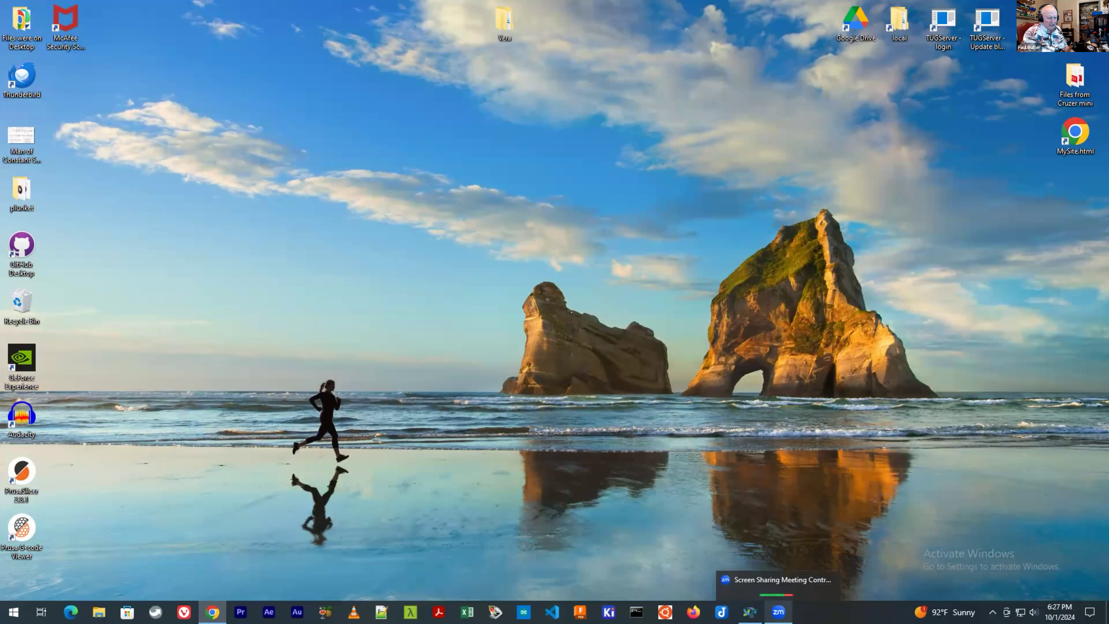
- Try to bring up Zoom's Screen Sharing Meeting Controls window over the desktop, including by closing it
mouse_move(744, 608)
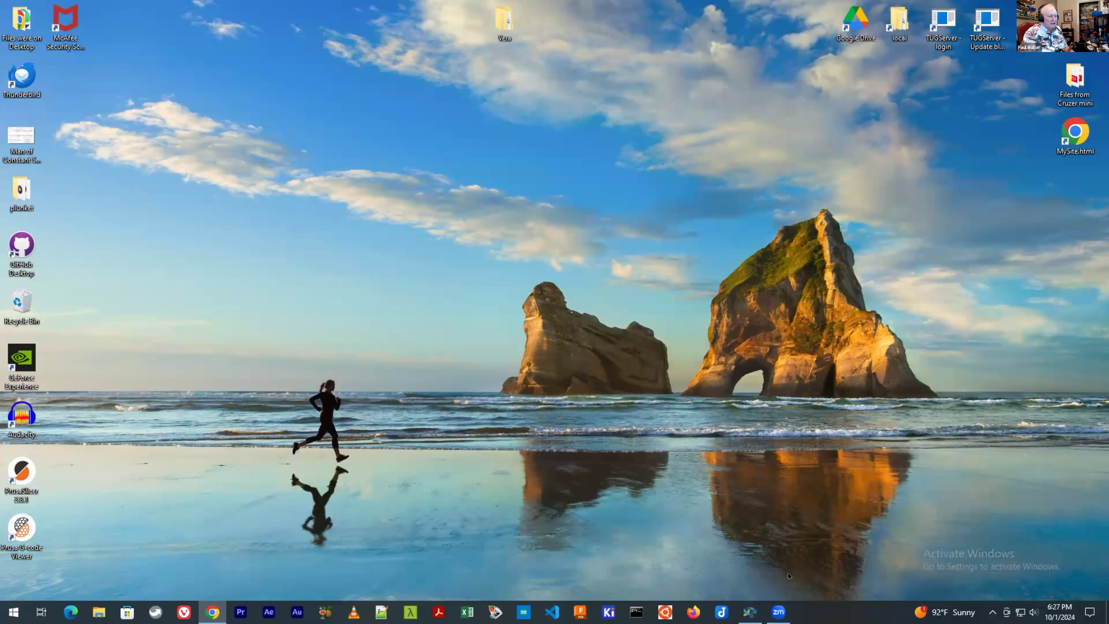
click(781, 612)
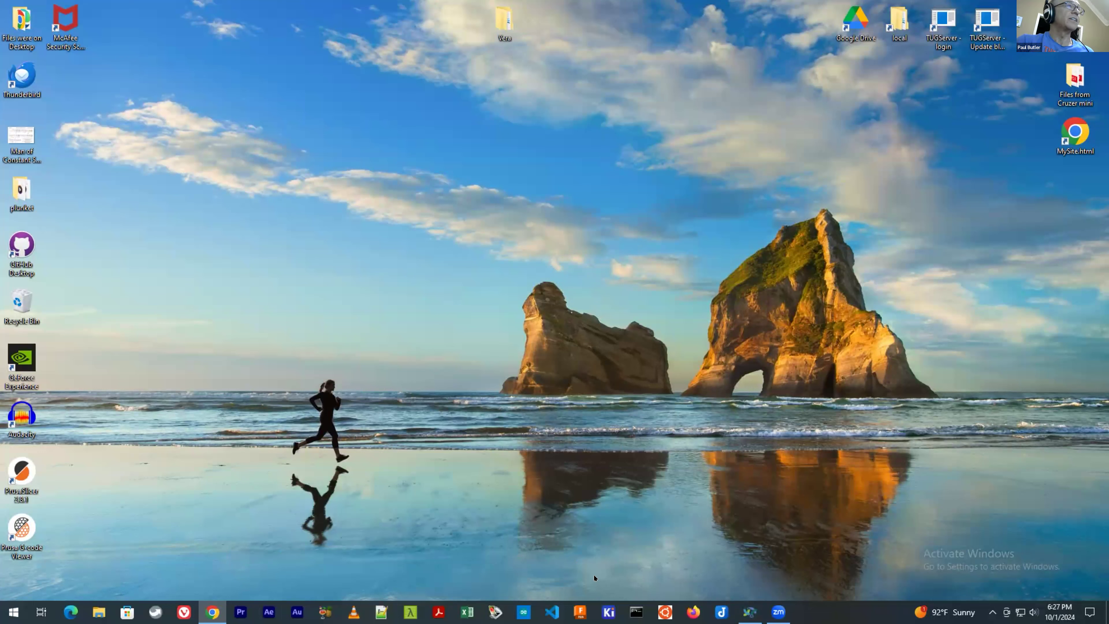
mouse_move(780, 614)
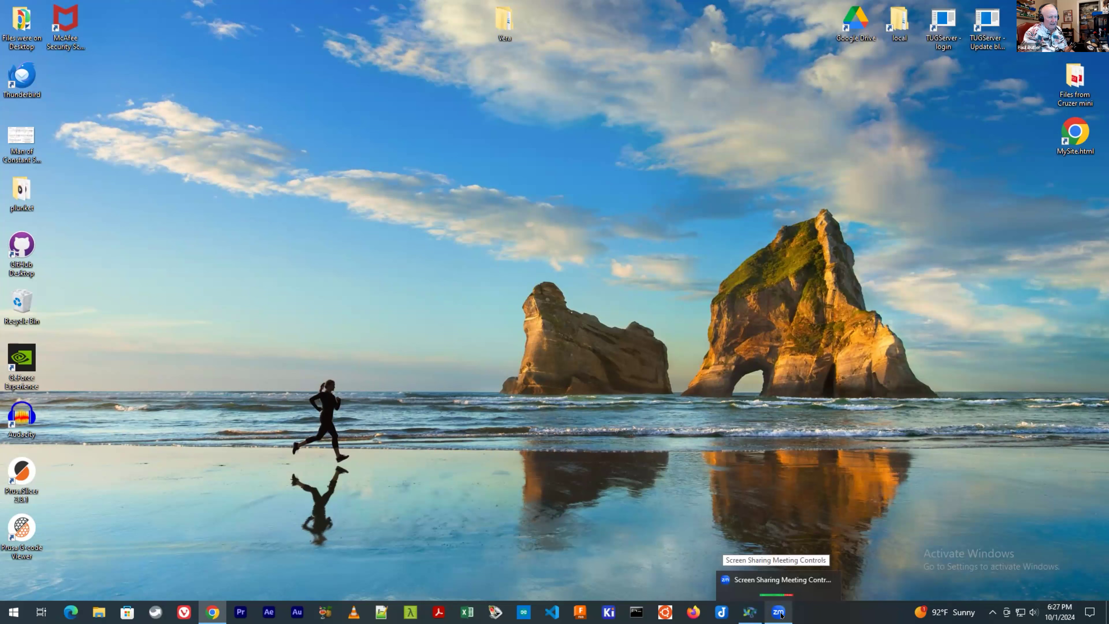
click(780, 614)
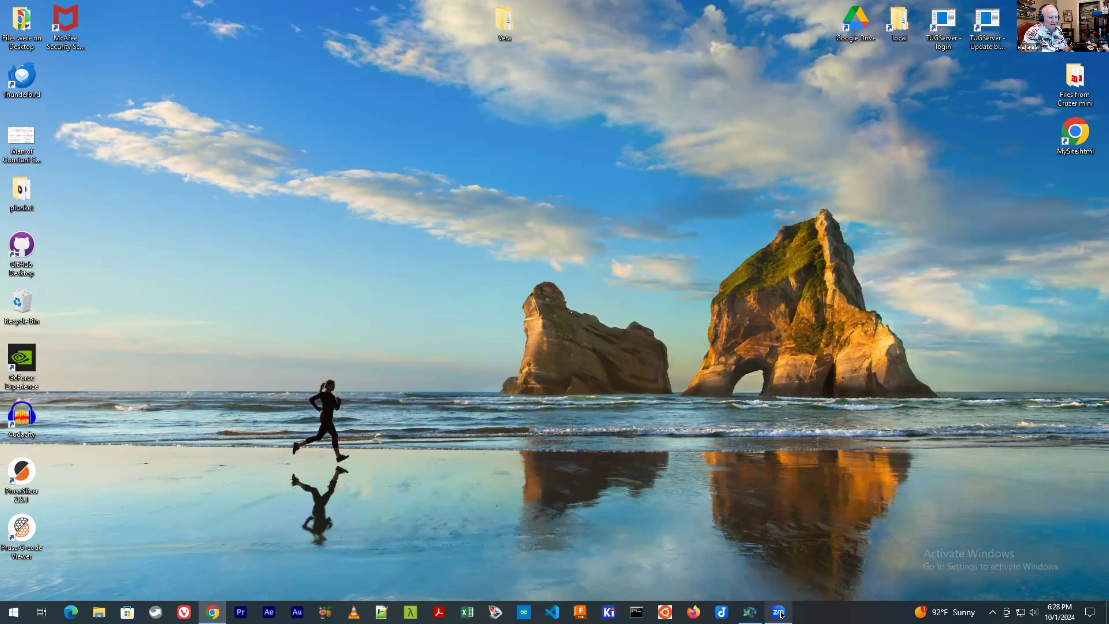
mouse_move(780, 605)
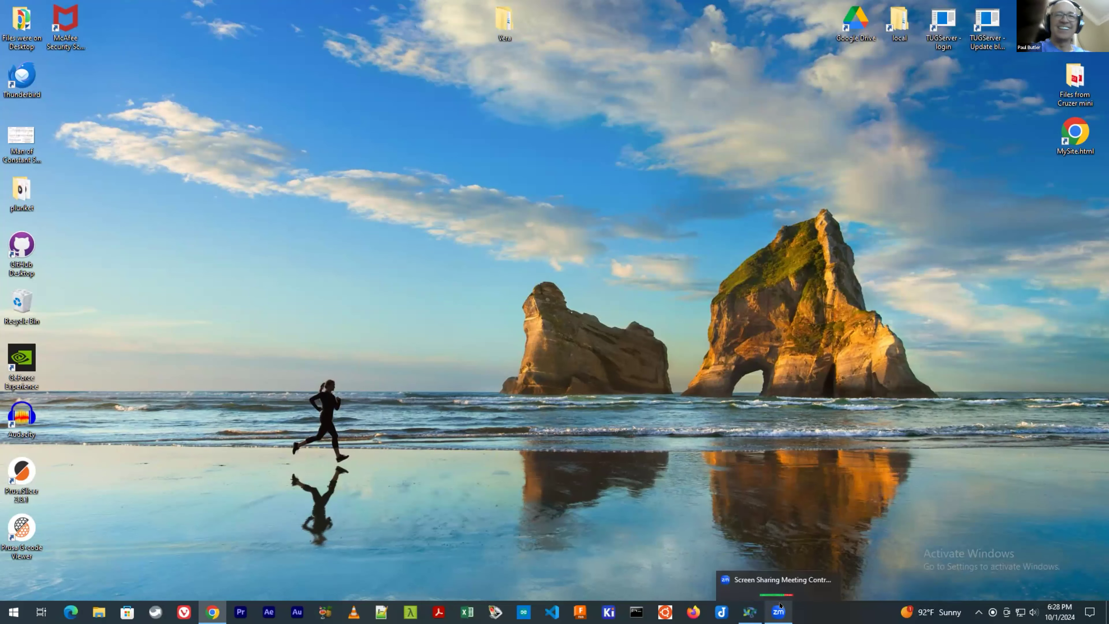
click(790, 578)
mouse_move(772, 612)
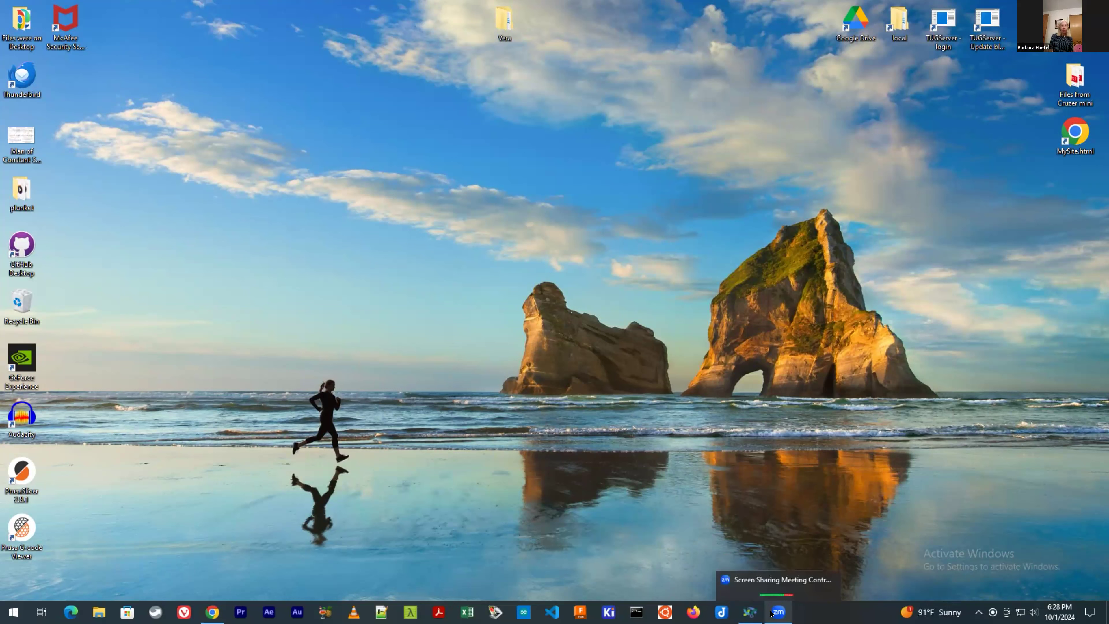
click(724, 577)
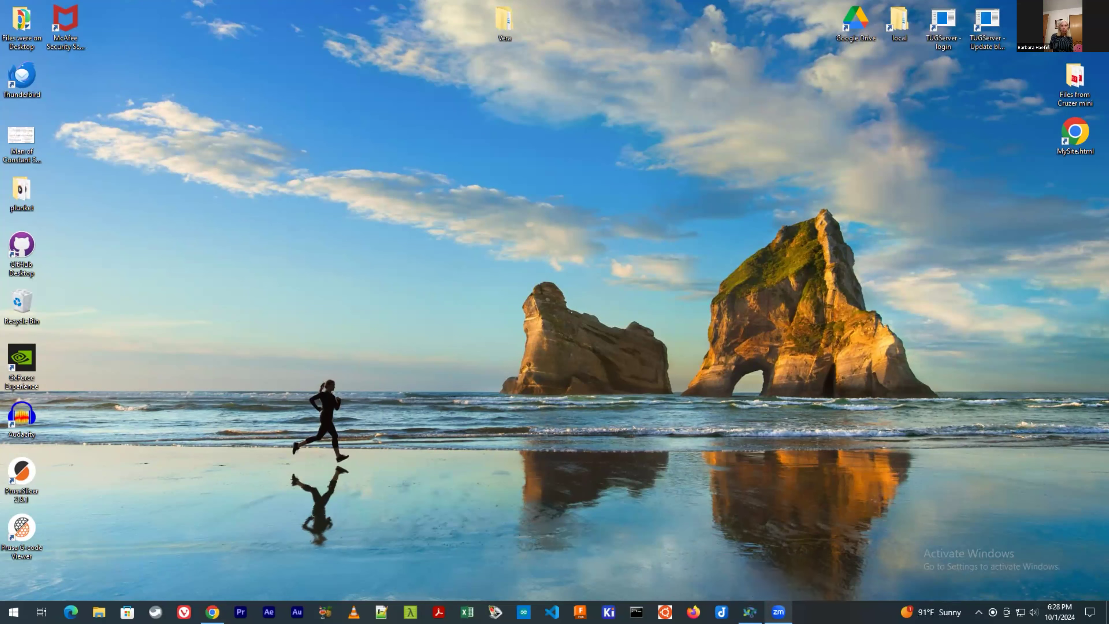
mouse_move(779, 614)
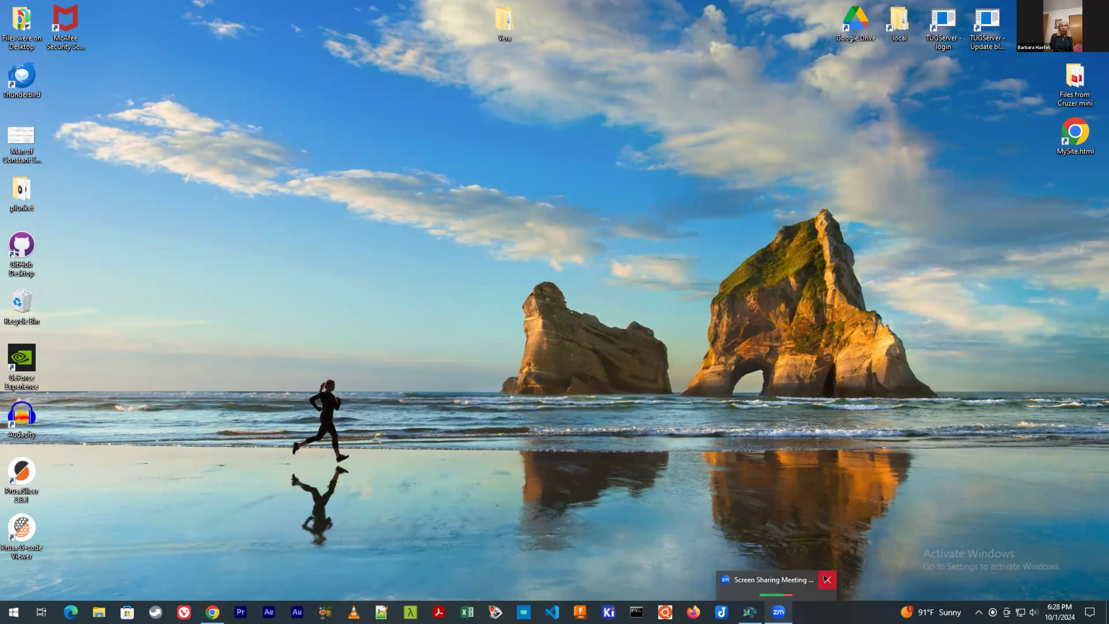
click(825, 578)
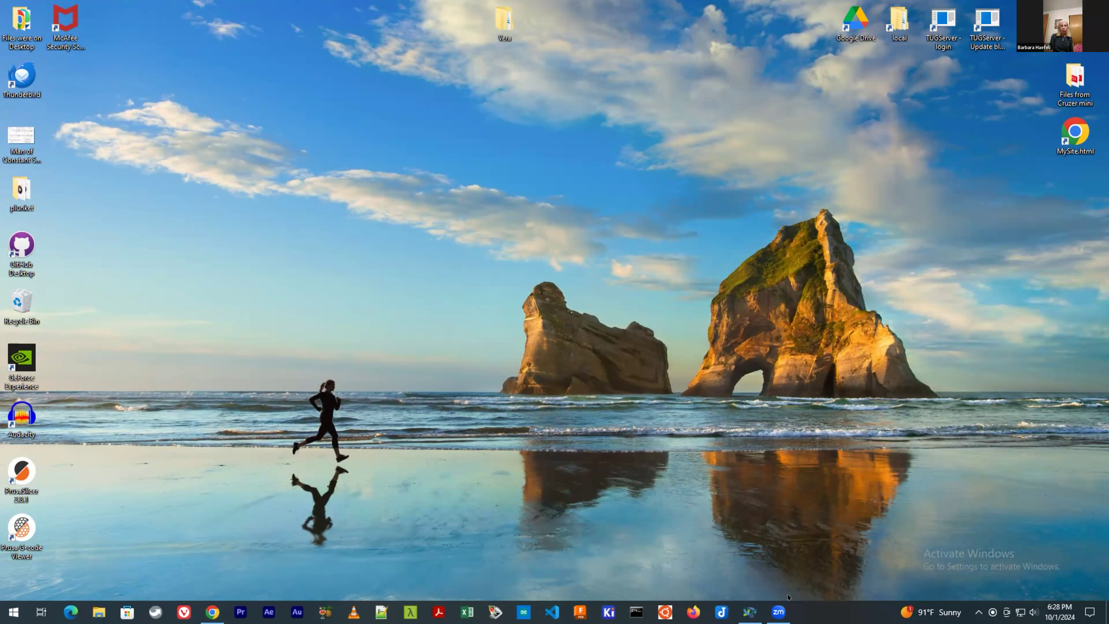
mouse_move(771, 605)
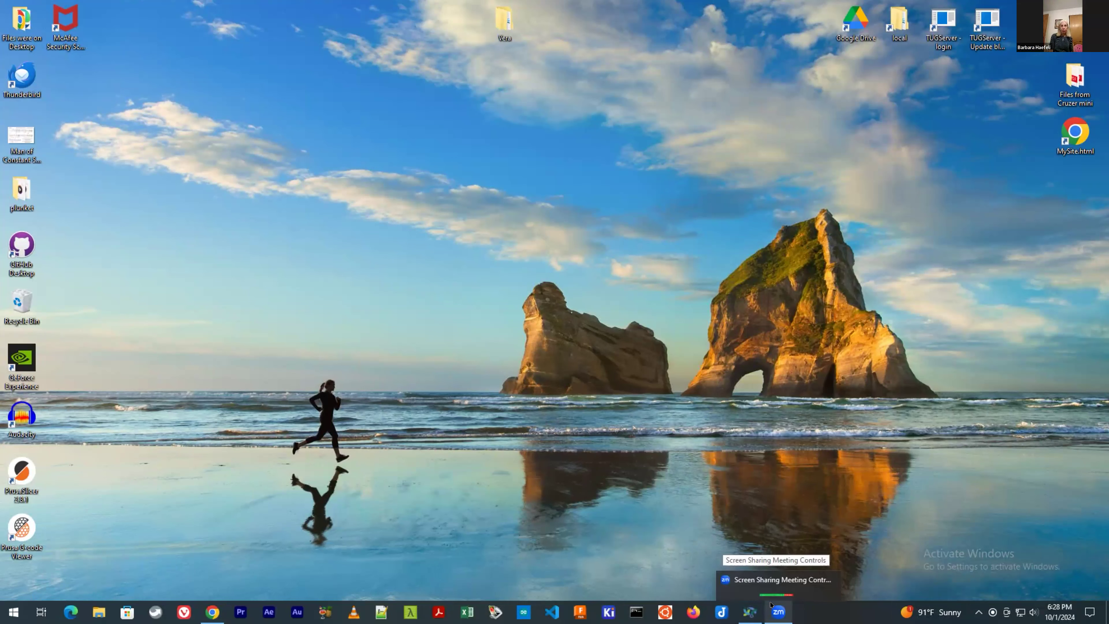
click(770, 580)
mouse_move(778, 611)
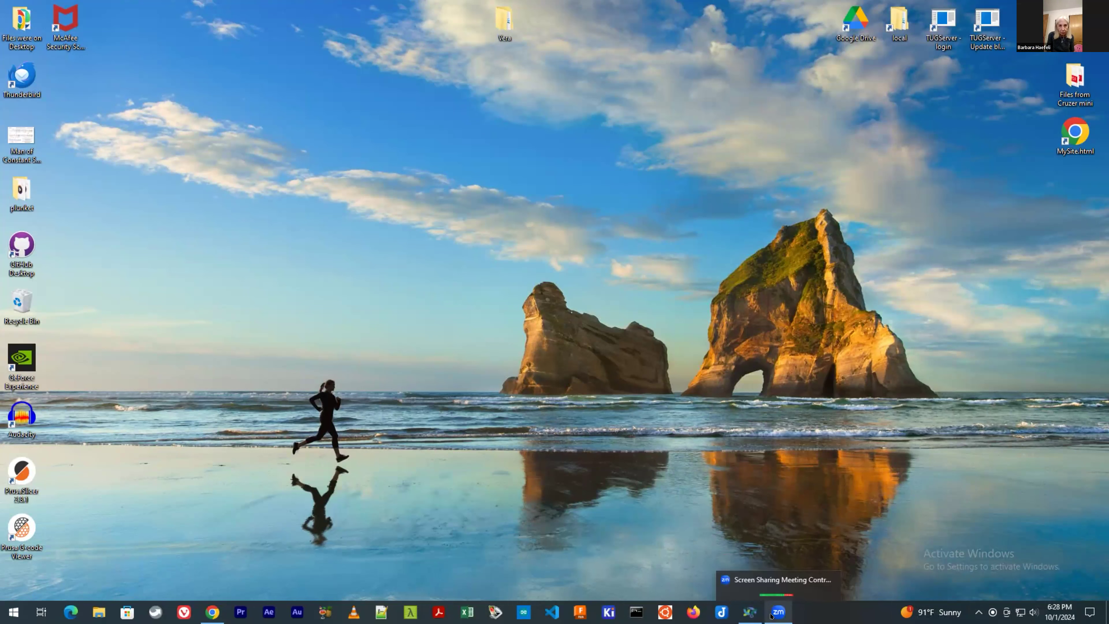
click(769, 589)
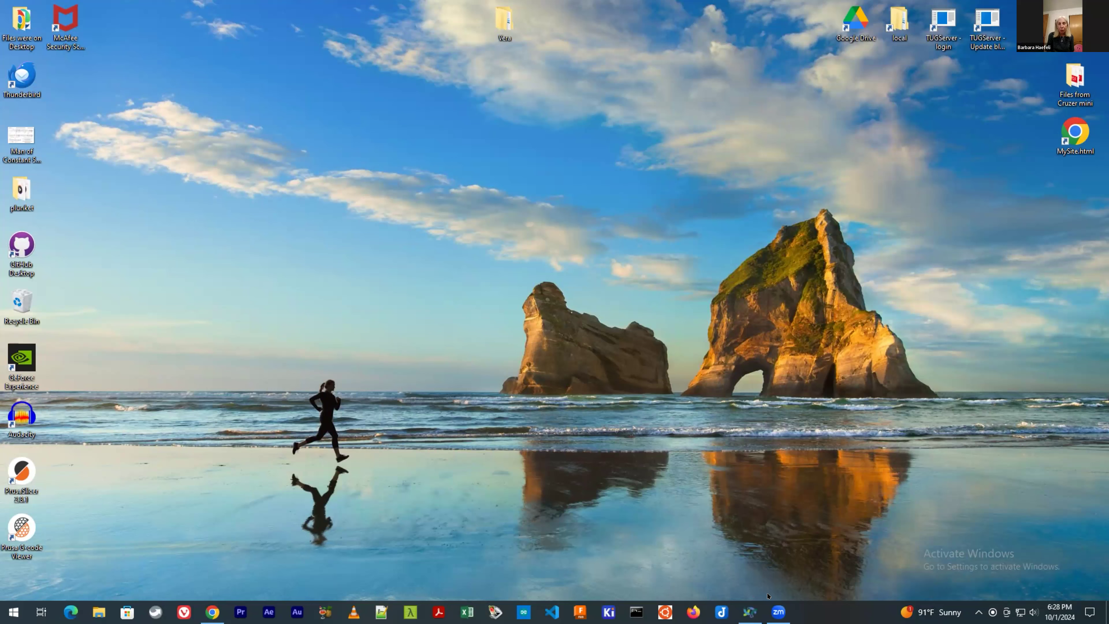
mouse_move(779, 616)
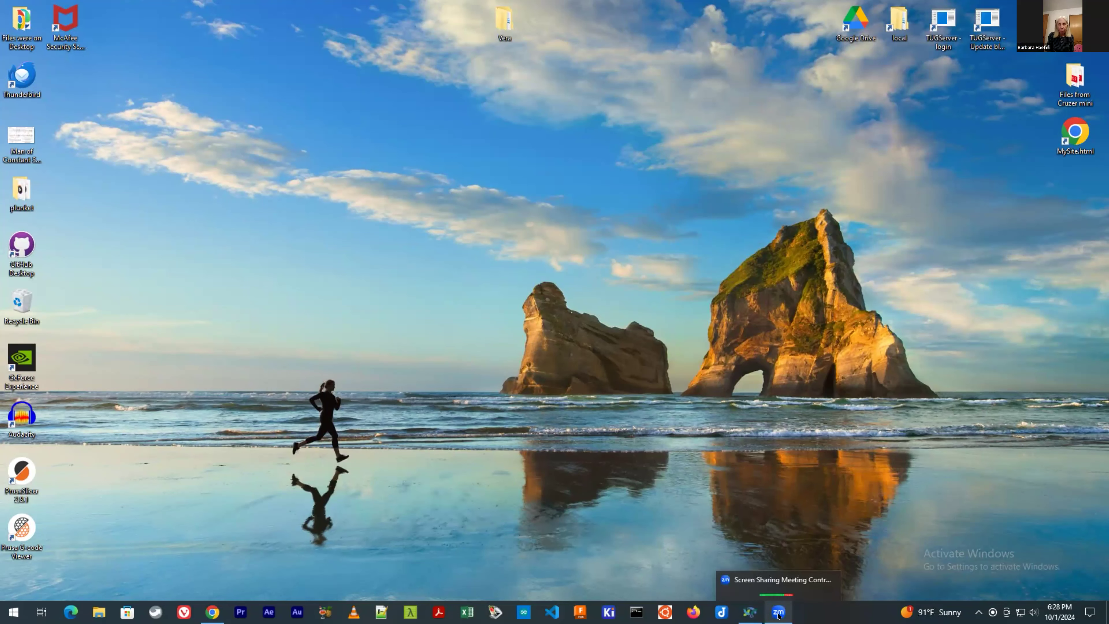